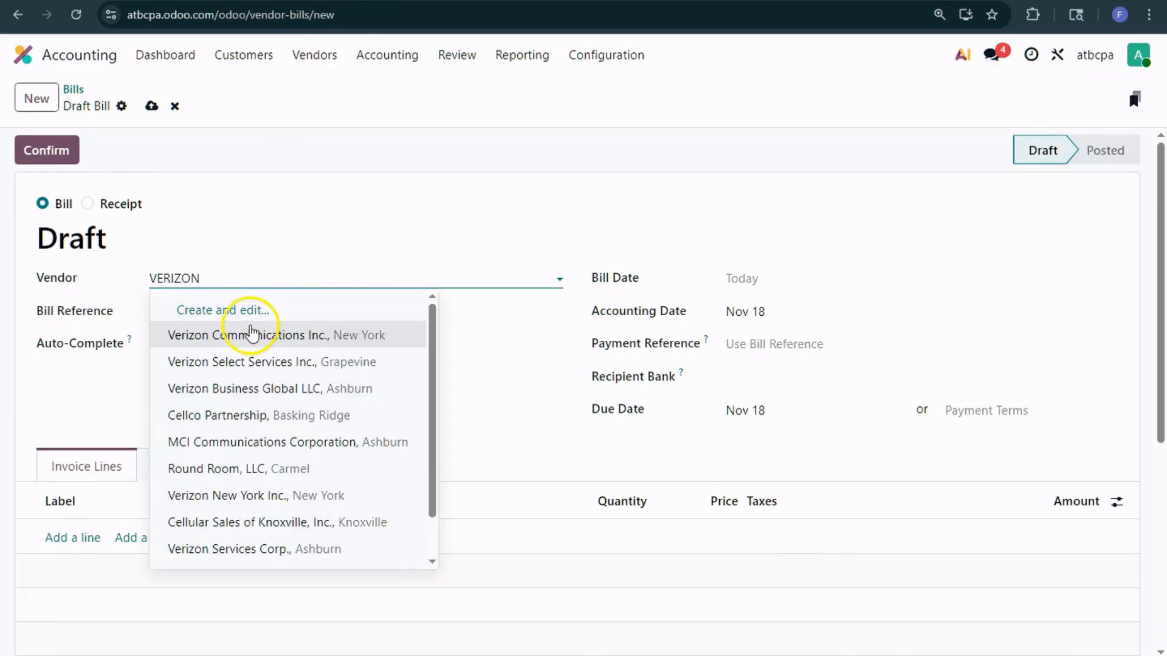
# Create Verizon Communications Inc. as the bill's vendor and add a line on account 641000 Telephone & Internet priced at 109.99
pyautogui.click(289, 334)
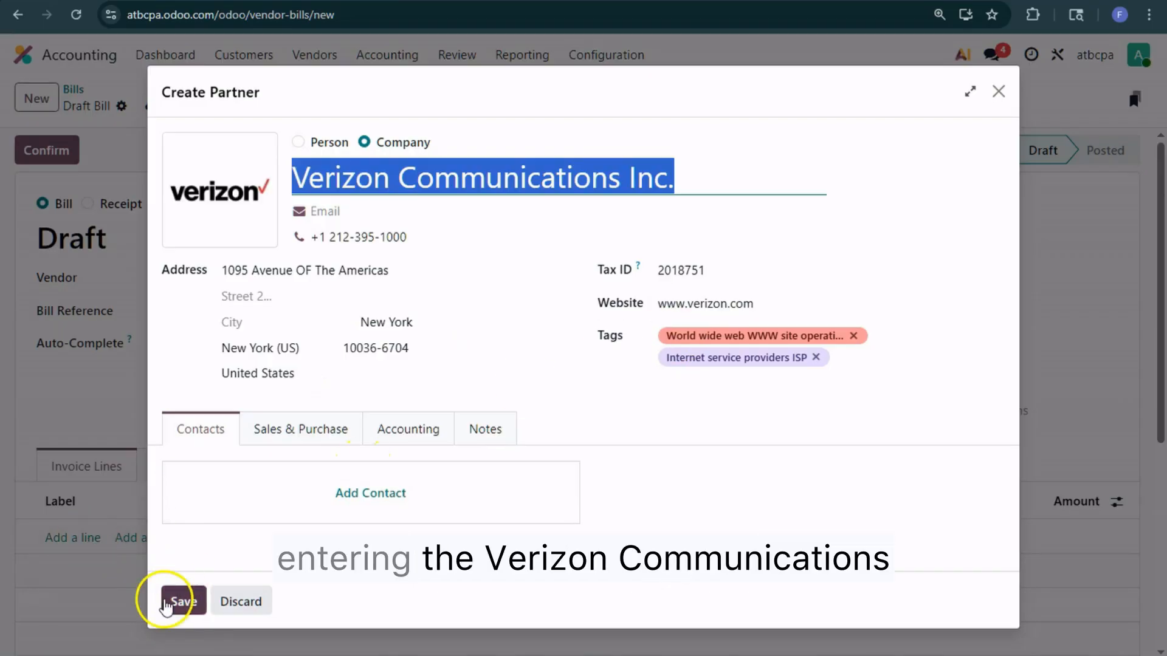
pyautogui.click(170, 600)
pyautogui.click(80, 538)
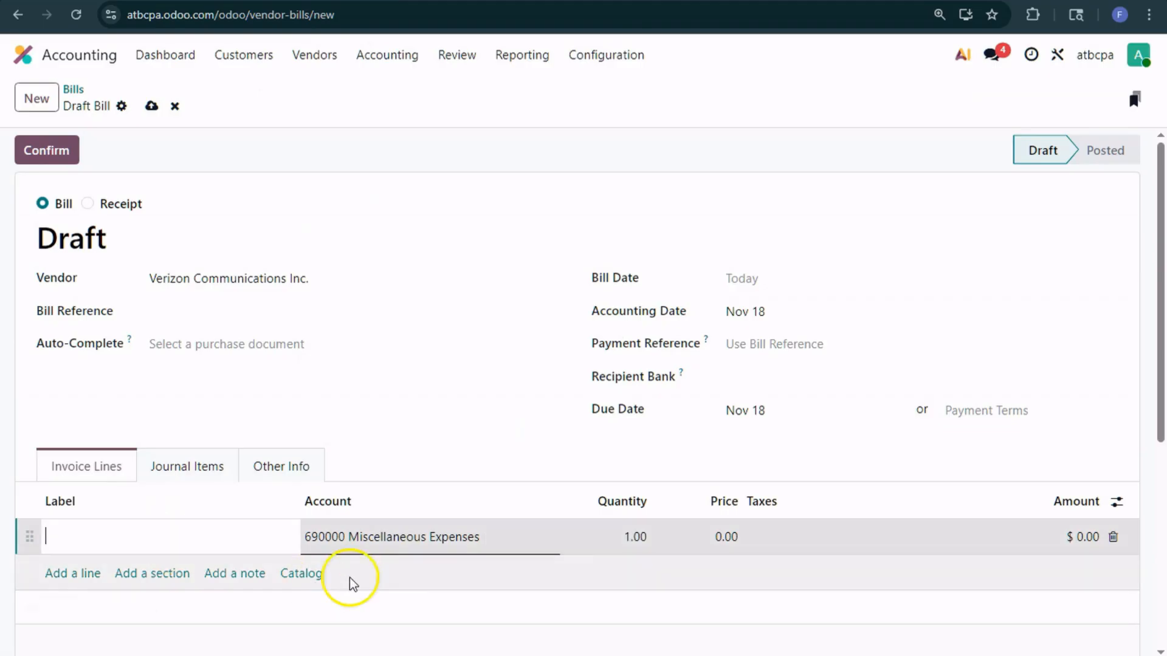
pyautogui.click(429, 539)
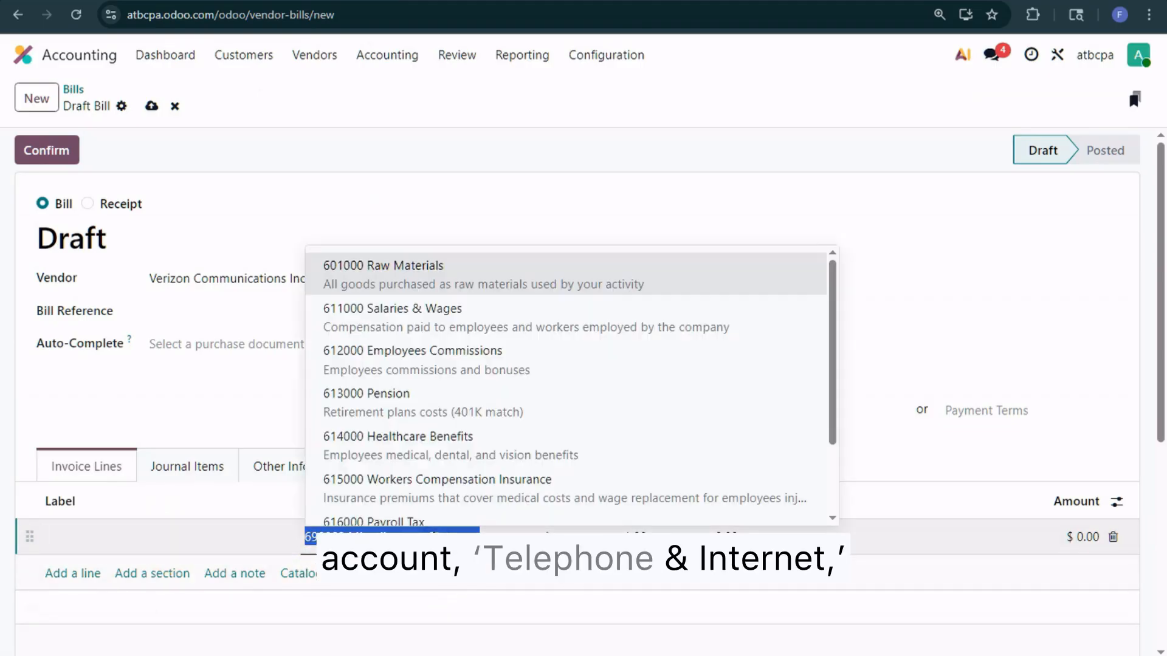
pyautogui.write('Internet')
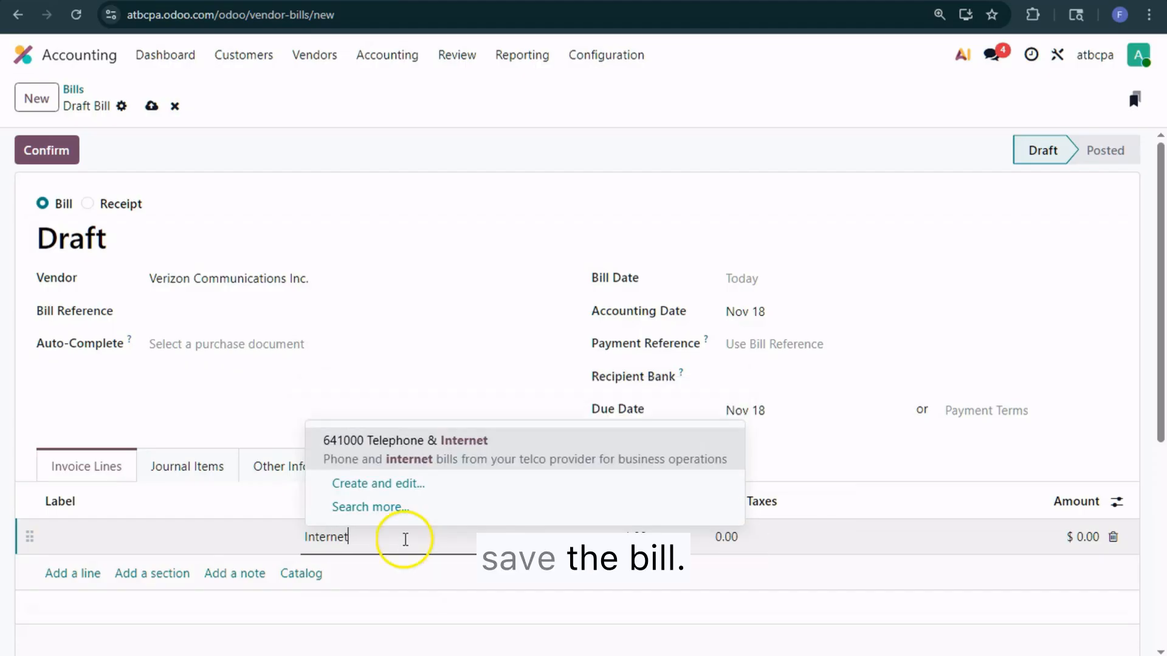
pyautogui.click(403, 462)
pyautogui.click(721, 535)
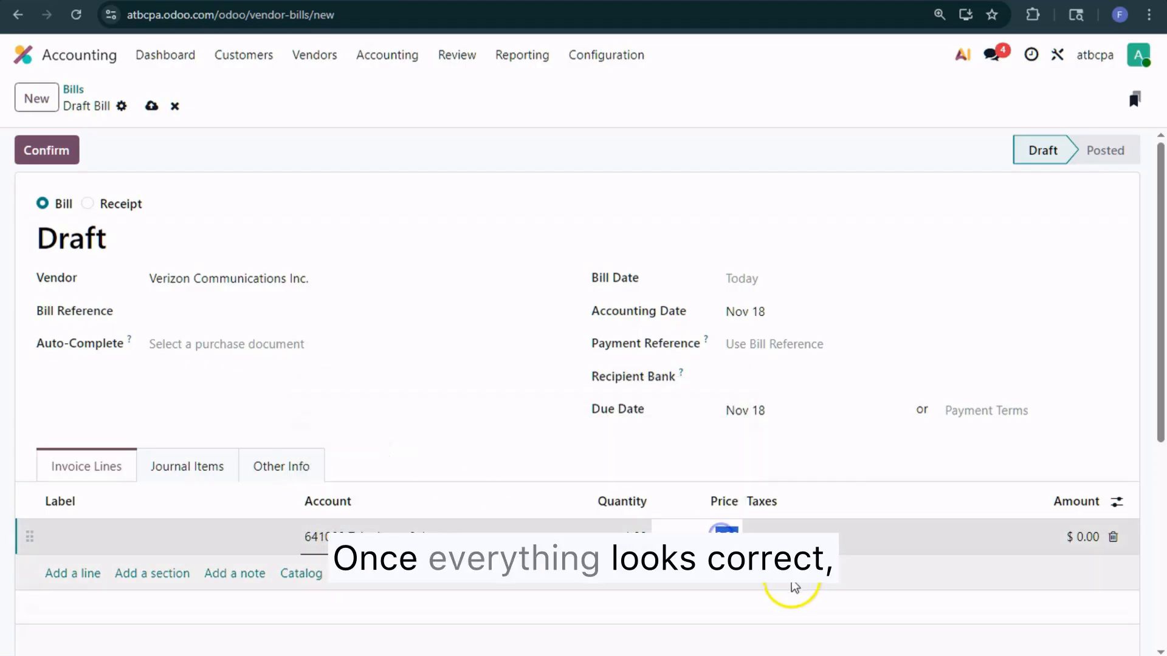
pyautogui.write('109.06')
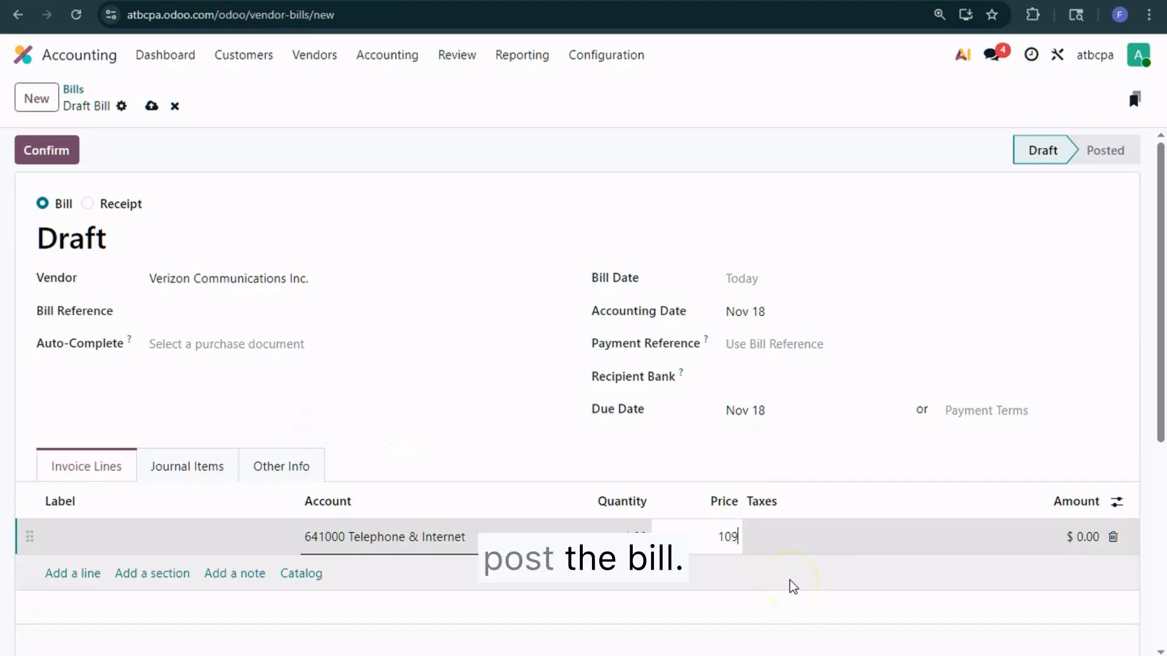
pyautogui.click(768, 114)
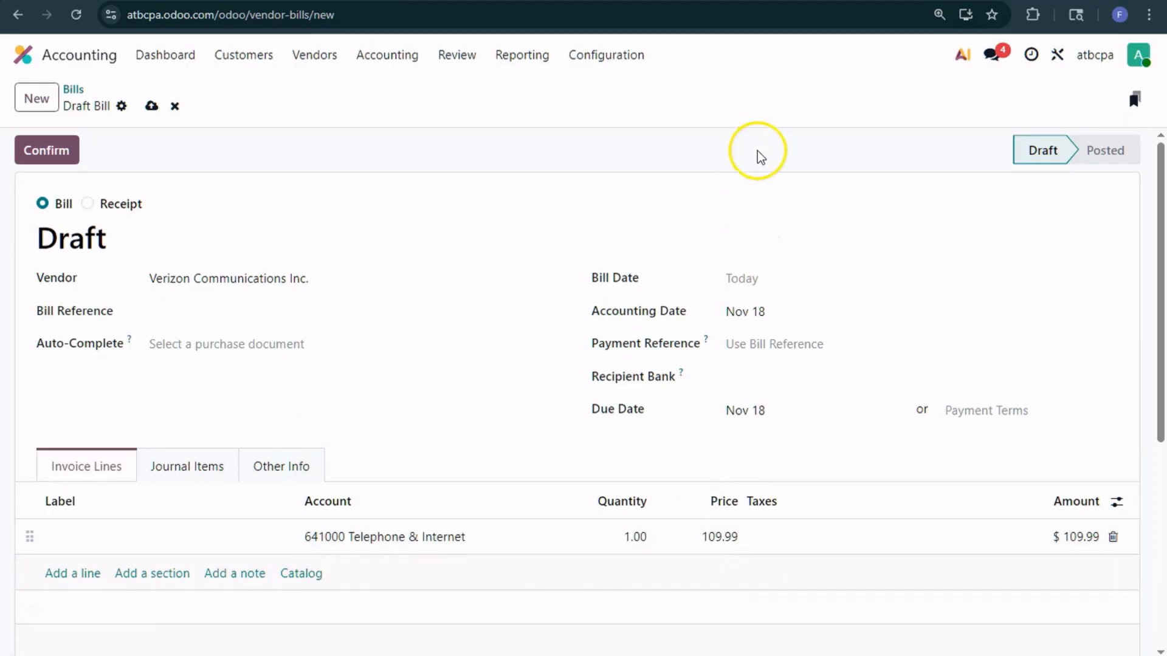
# Confirm the Verizon bill and create its payment from the Bank journal using Manual Payment
pyautogui.click(53, 152)
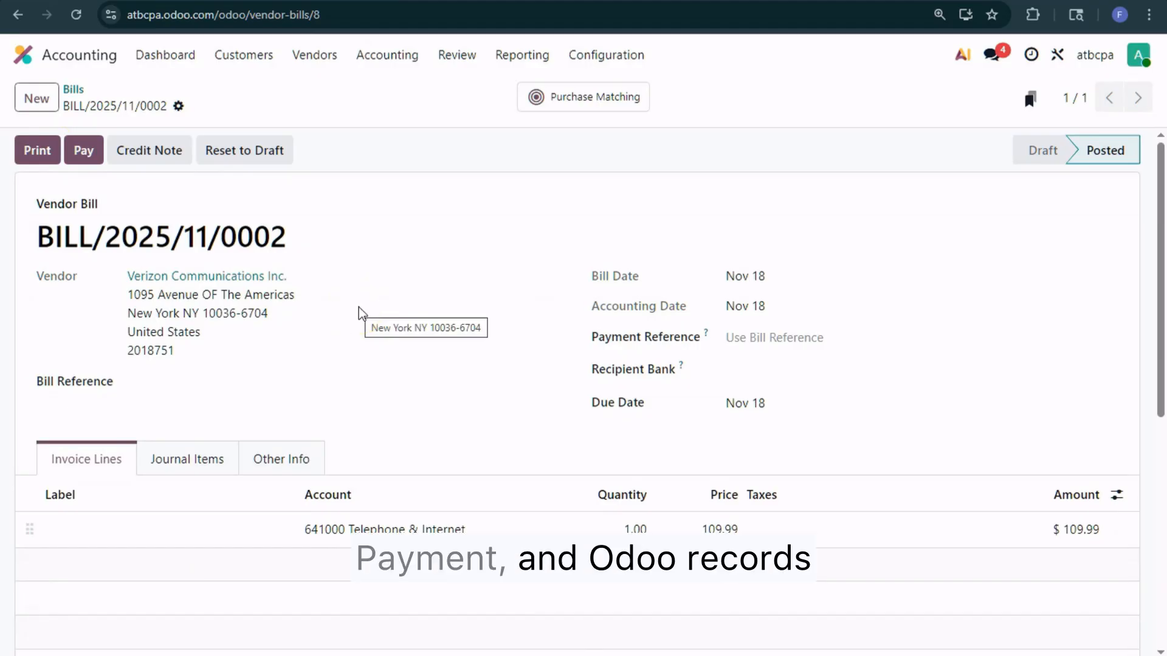
pyautogui.click(84, 152)
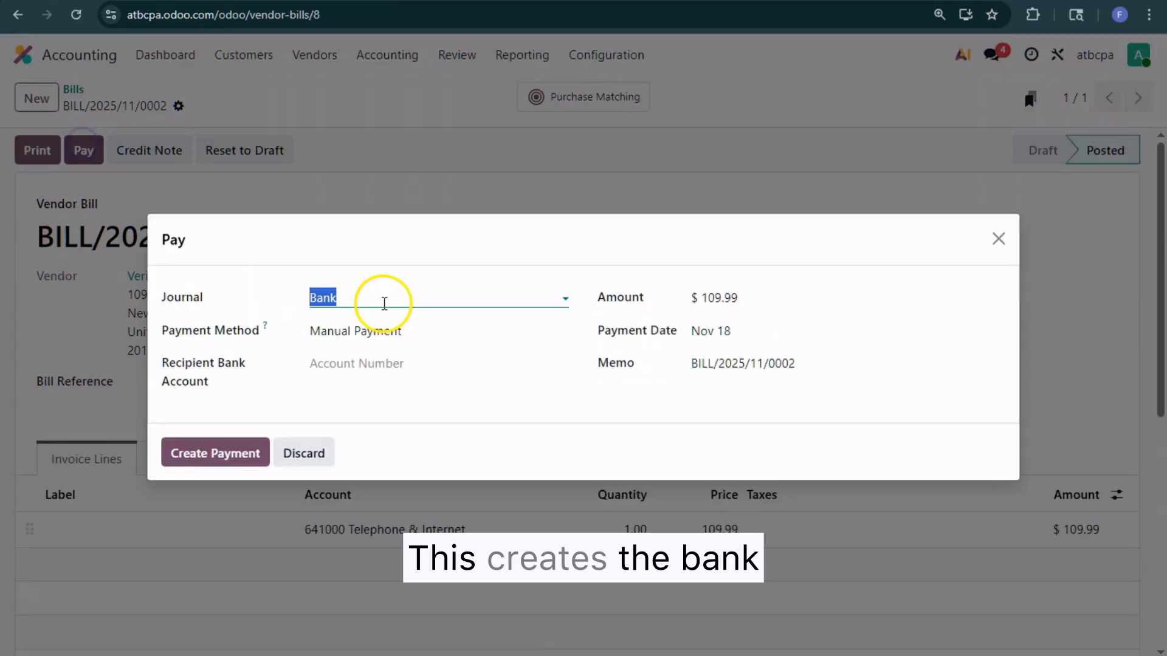
pyautogui.click(224, 450)
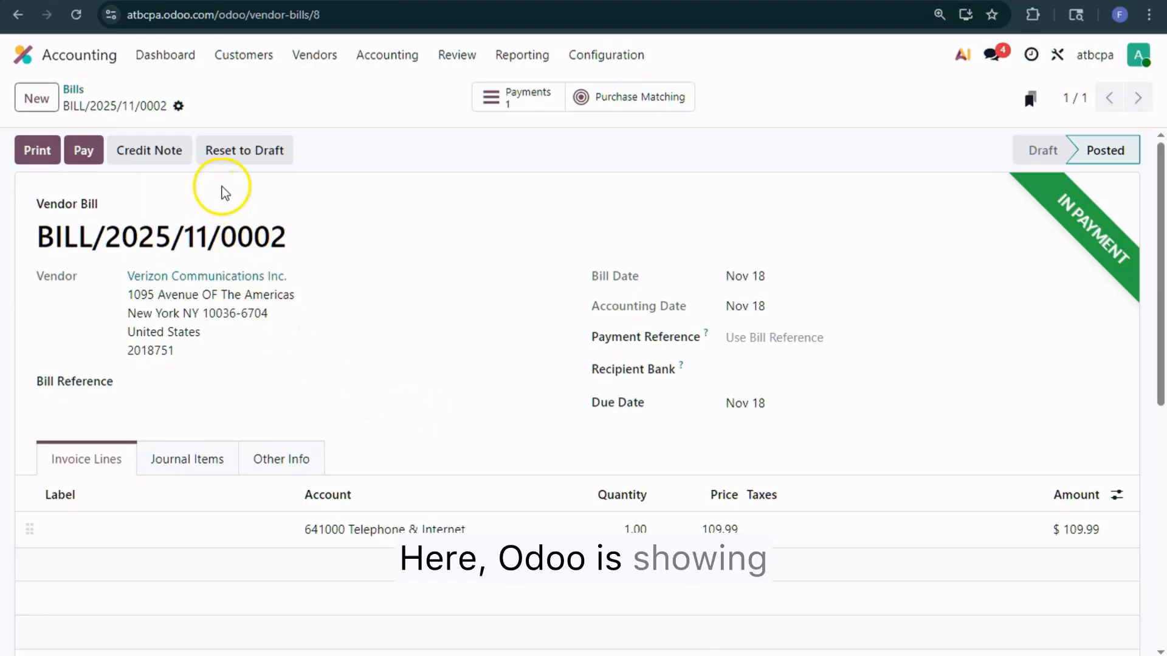
# Leave the bill for the accounting dashboard and open Bank Matching for the Bank journal
pyautogui.click(74, 89)
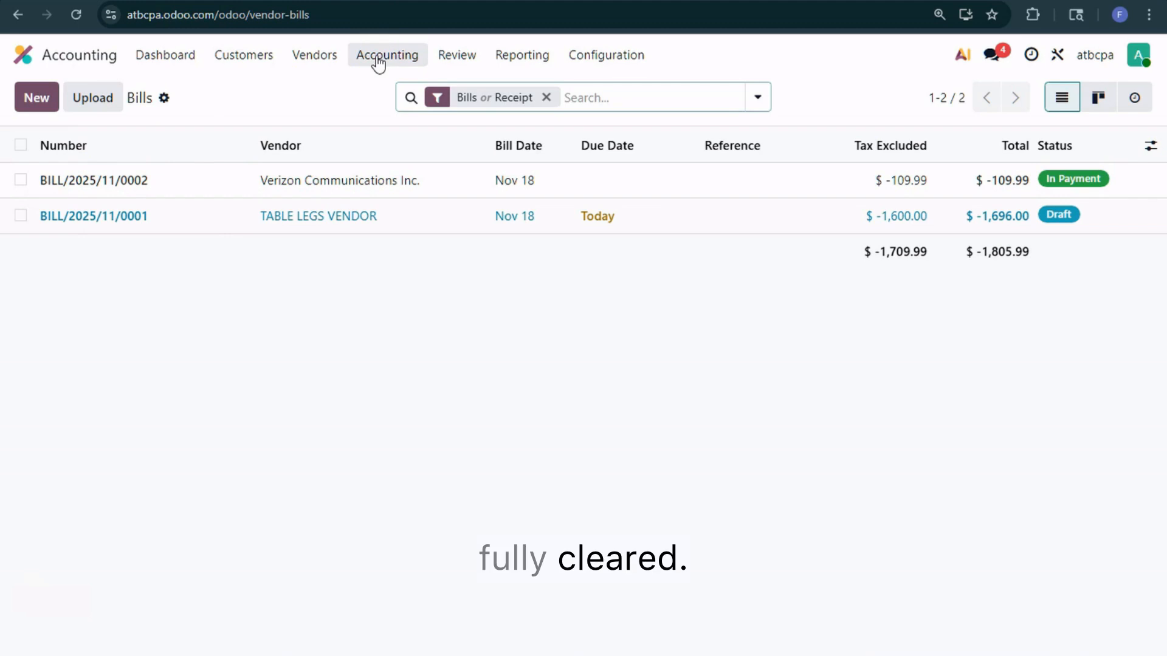
pyautogui.click(175, 58)
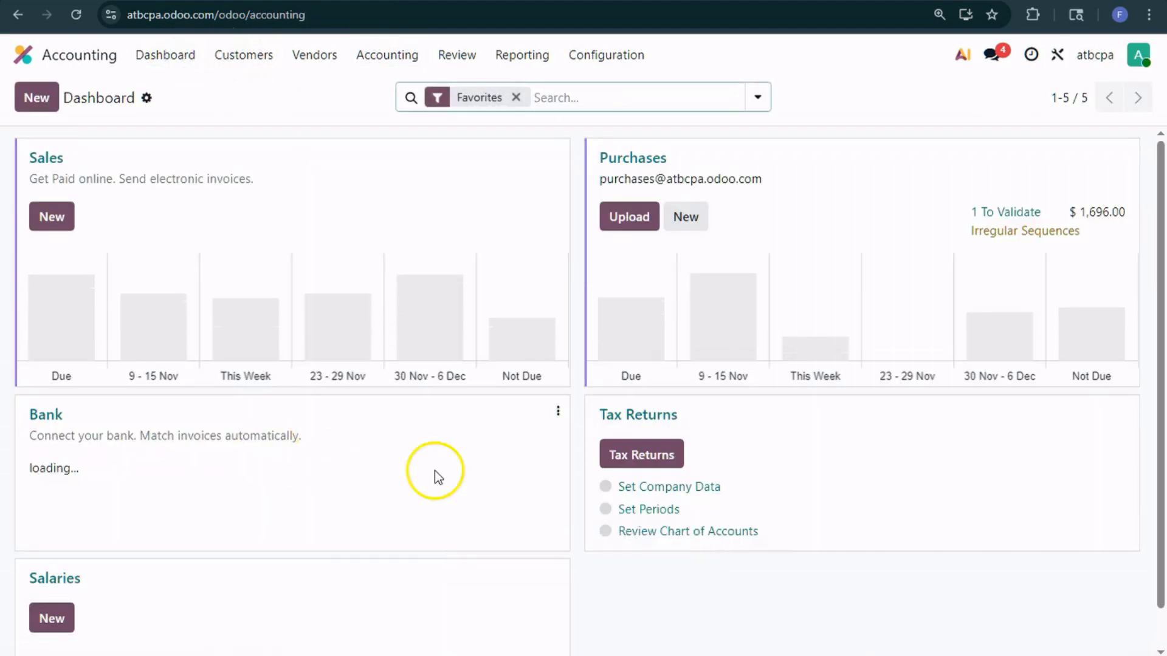
pyautogui.scroll(-3, 444, 377)
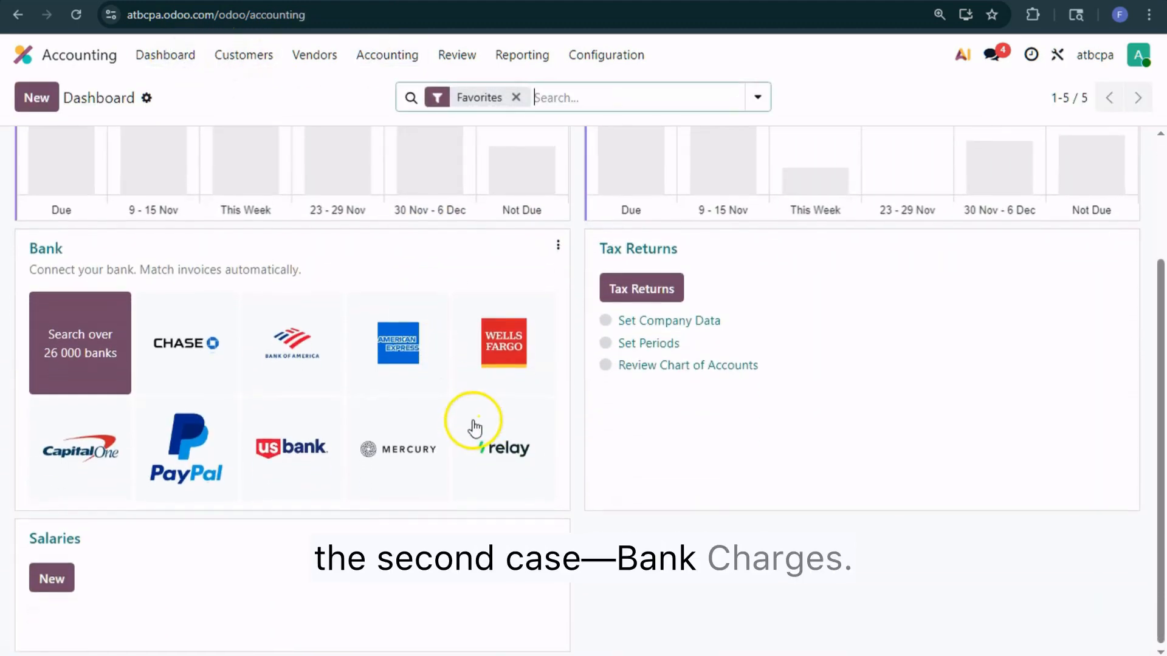
pyautogui.scroll(3, 479, 377)
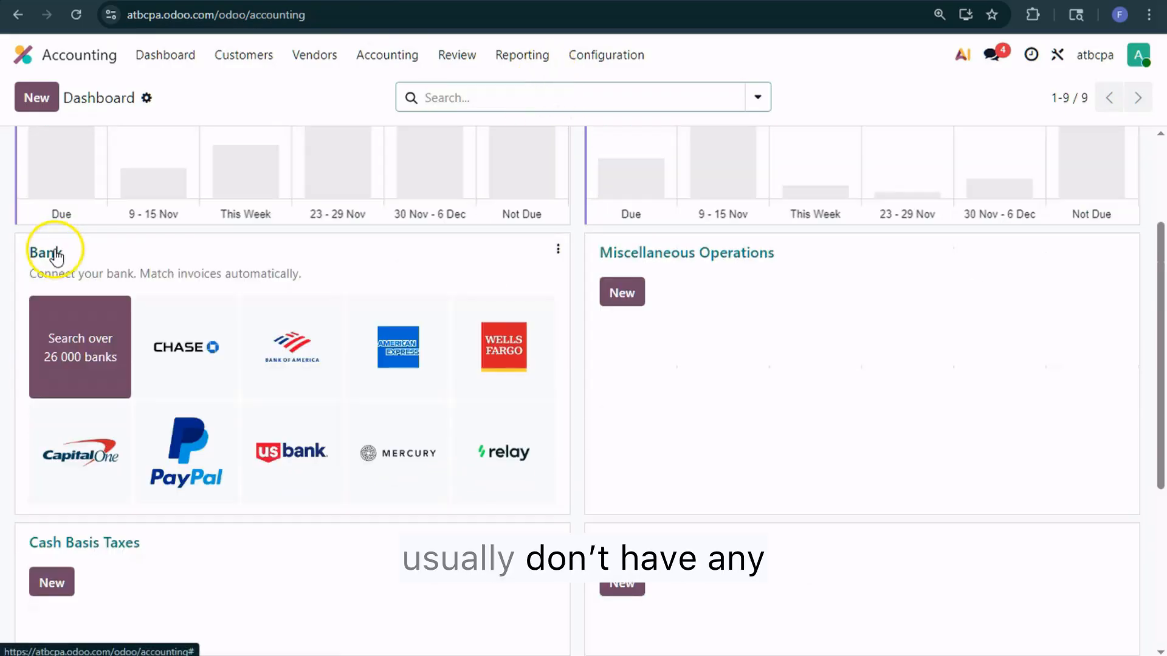
pyautogui.click(55, 249)
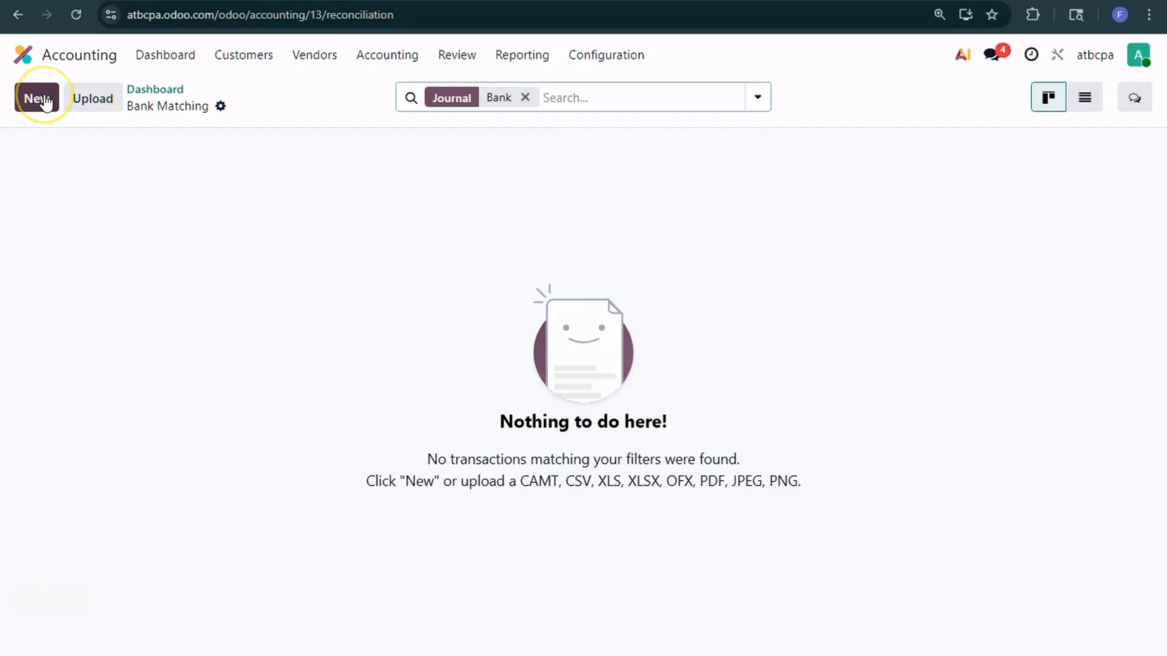
# Add a new bank transaction labelled Telephone with an amount of -109.99
pyautogui.click(46, 100)
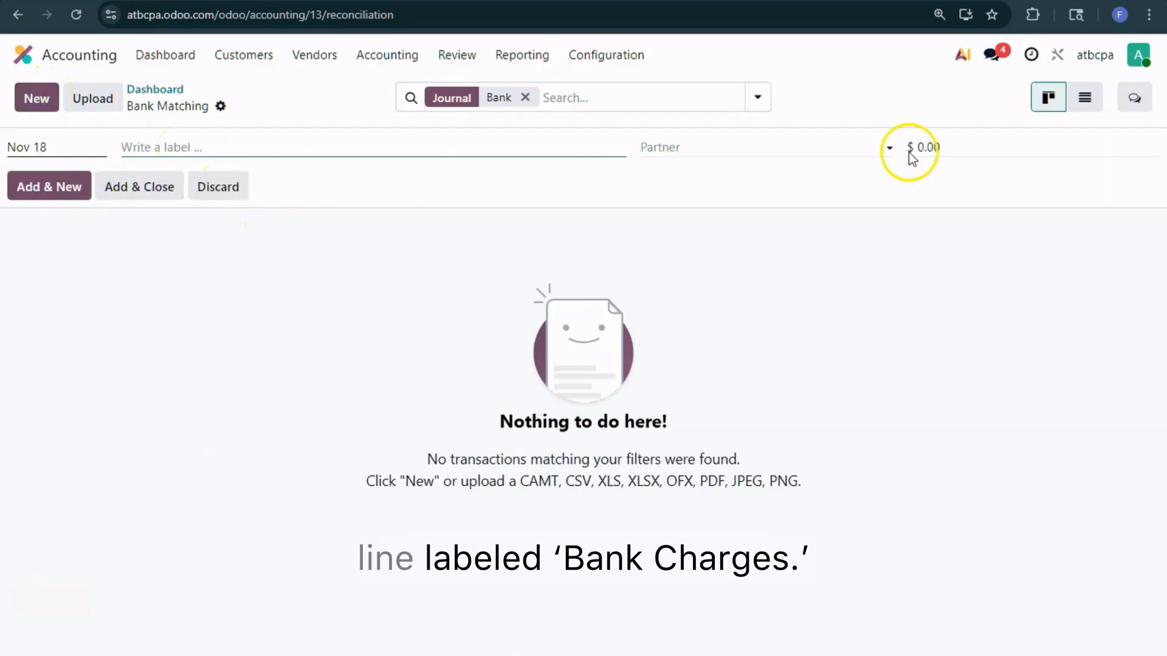
pyautogui.click(945, 144)
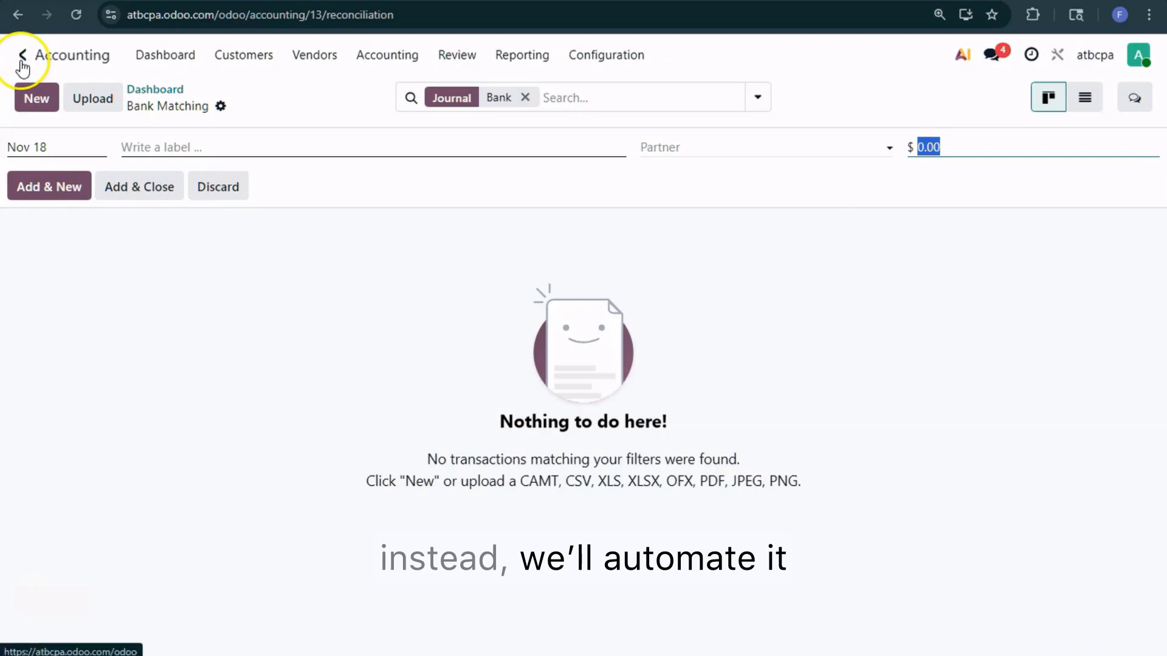
pyautogui.click(399, 147)
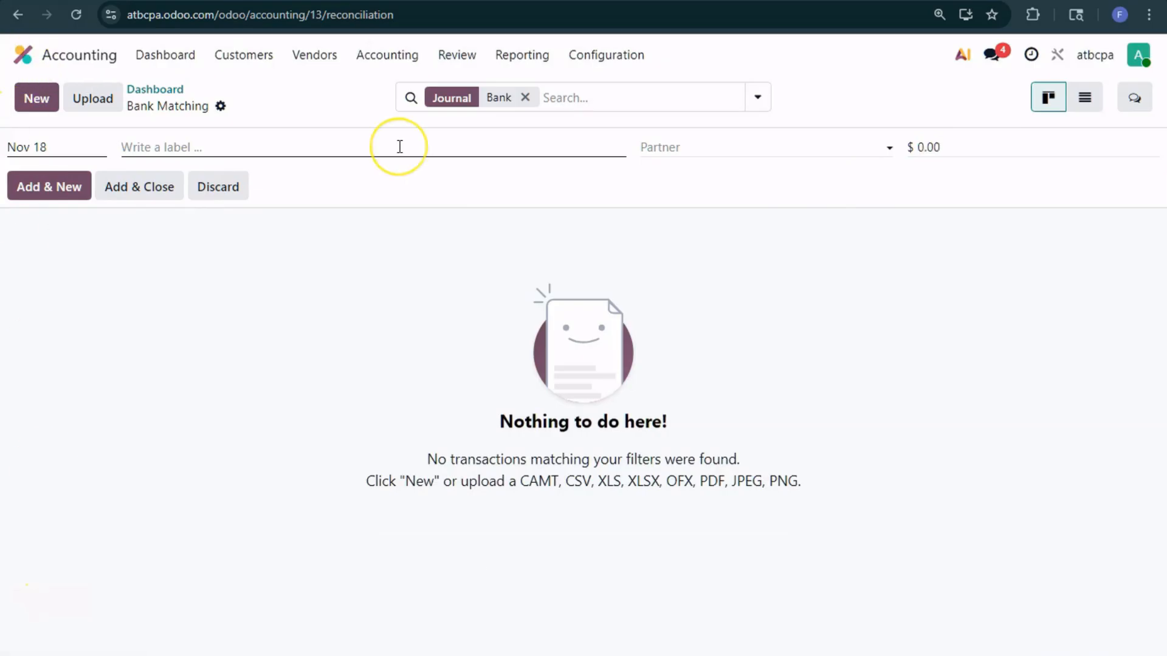
pyautogui.click(399, 147)
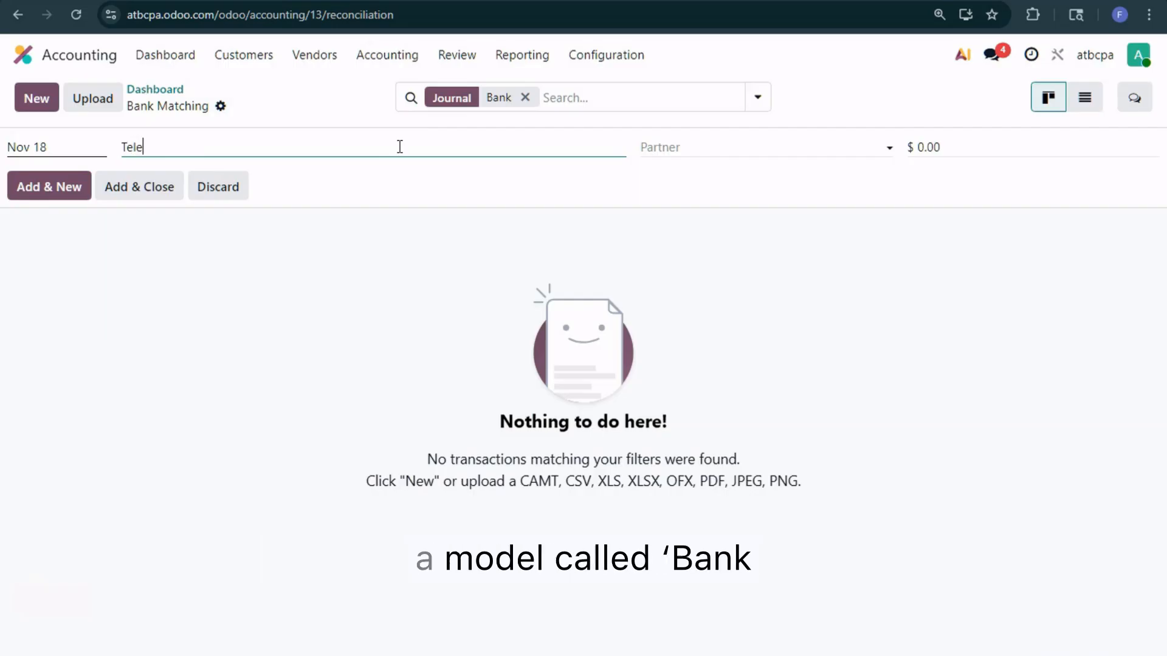
pyautogui.write('e')
pyautogui.click(946, 155)
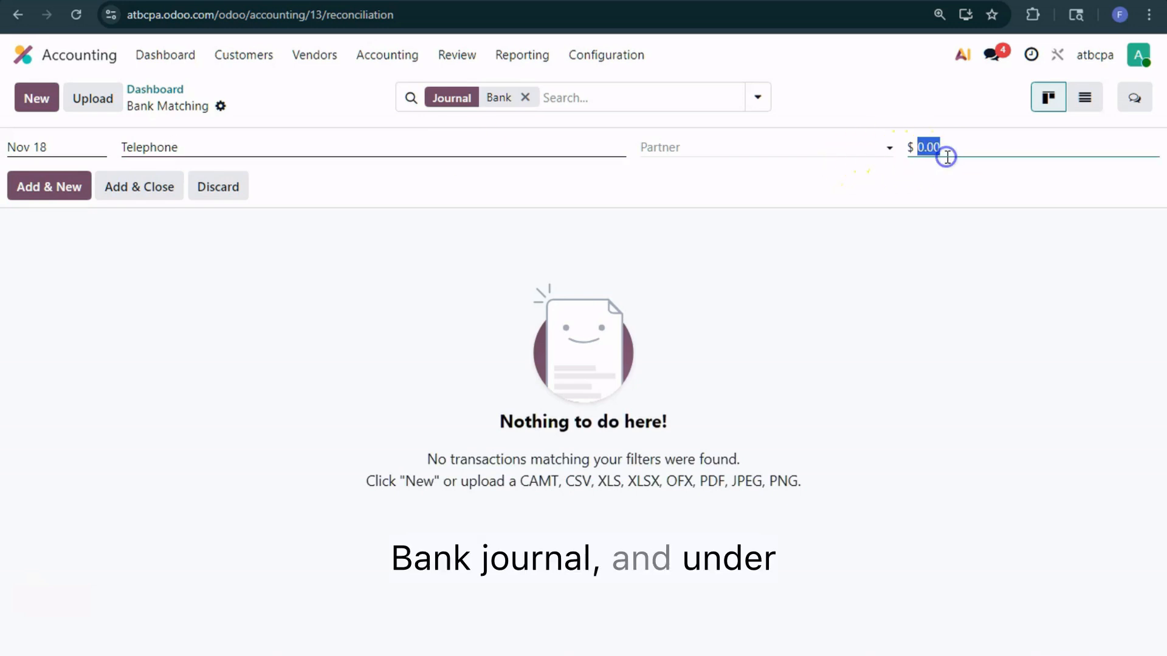
pyautogui.write('-1093')
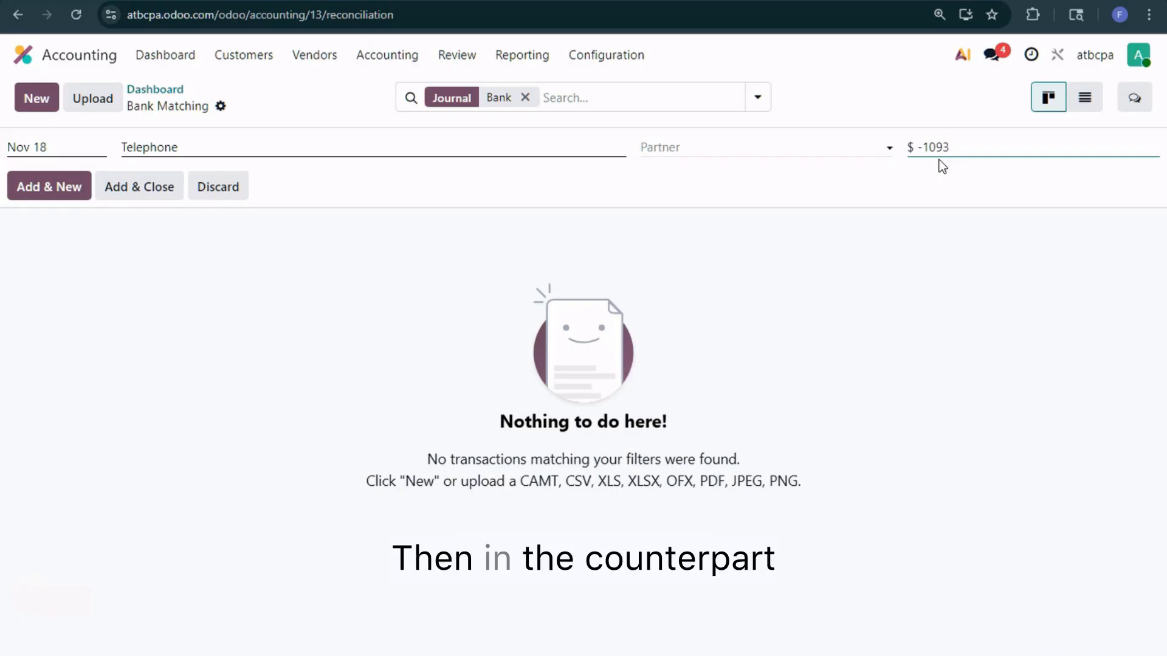
pyautogui.press('BackSpace')
pyautogui.write('.99')
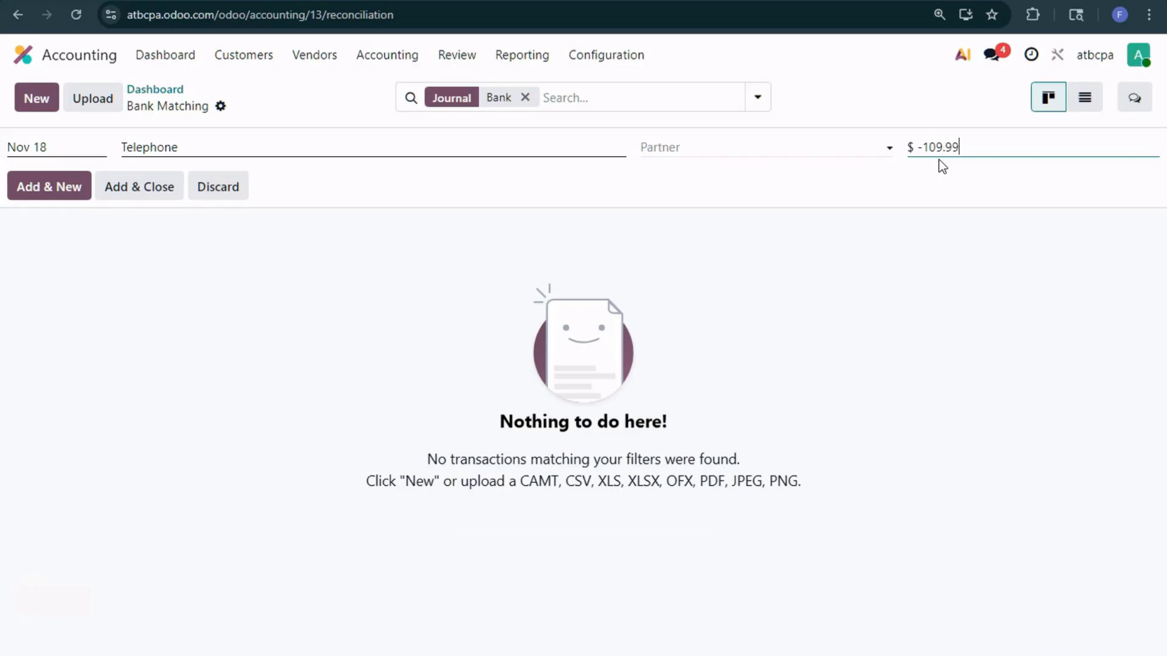
pyautogui.click(50, 192)
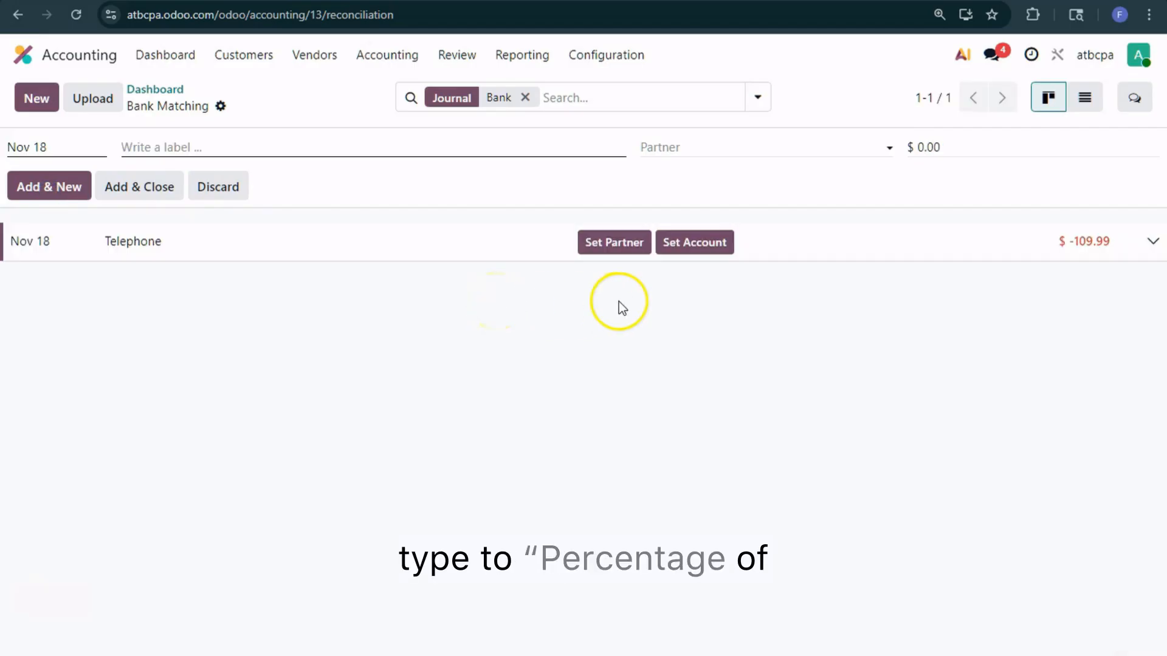
# Reconcile the Telephone transaction with the journal item of the Verizon bill BILL/2025/11/0002
pyautogui.click(1152, 247)
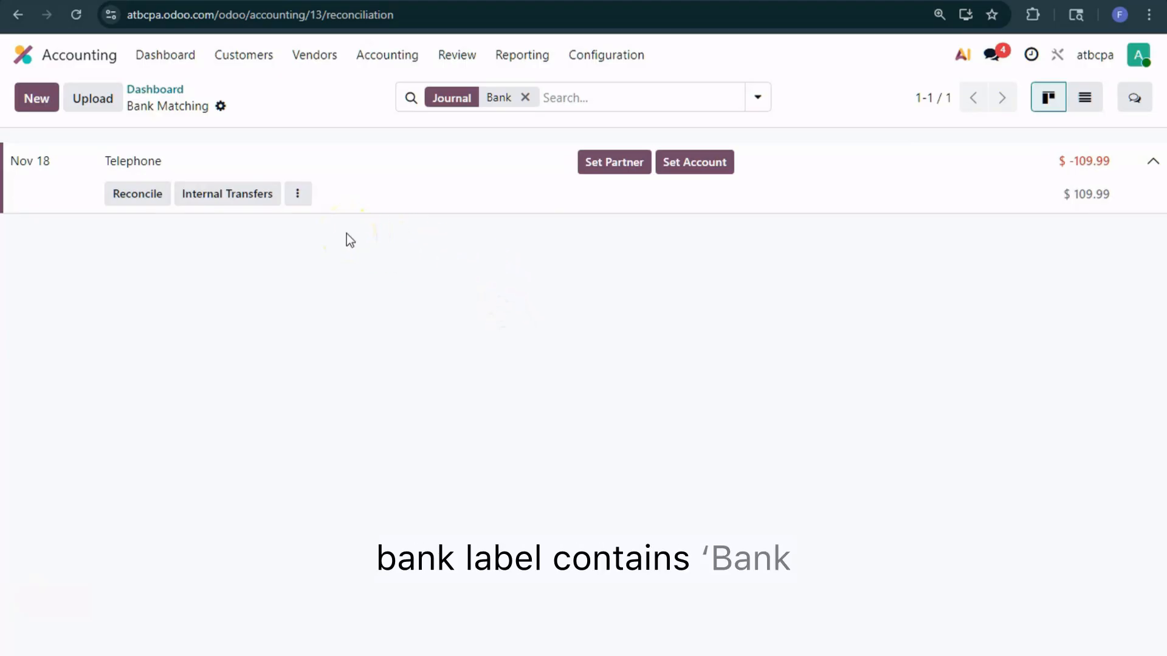
pyautogui.click(160, 197)
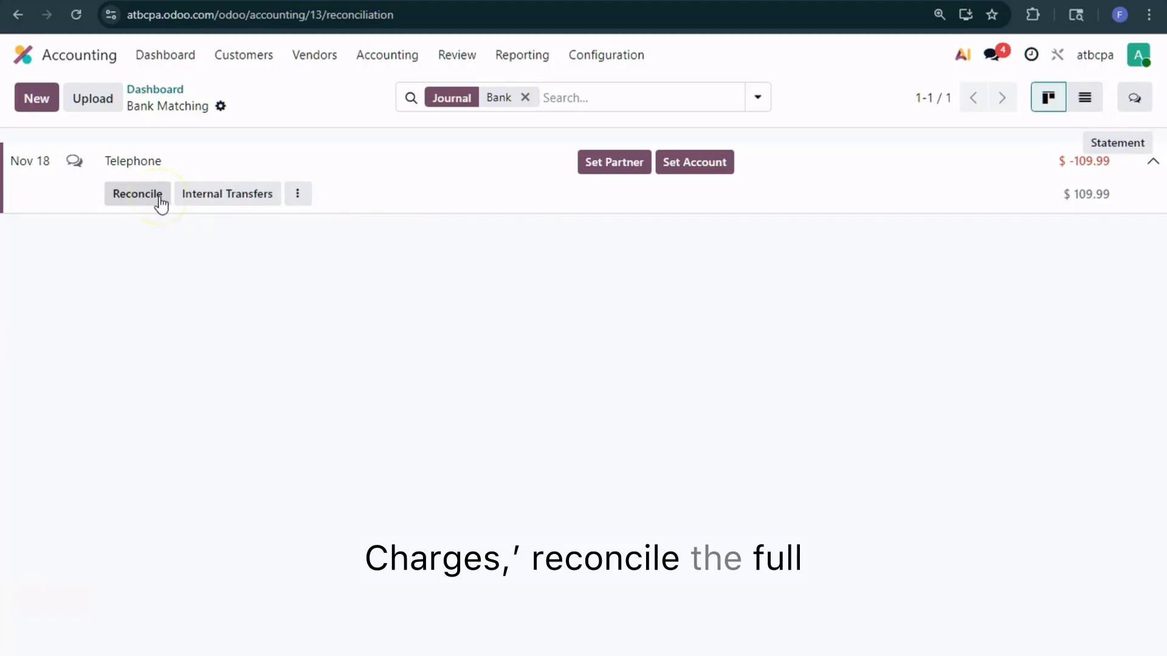
pyautogui.click(159, 197)
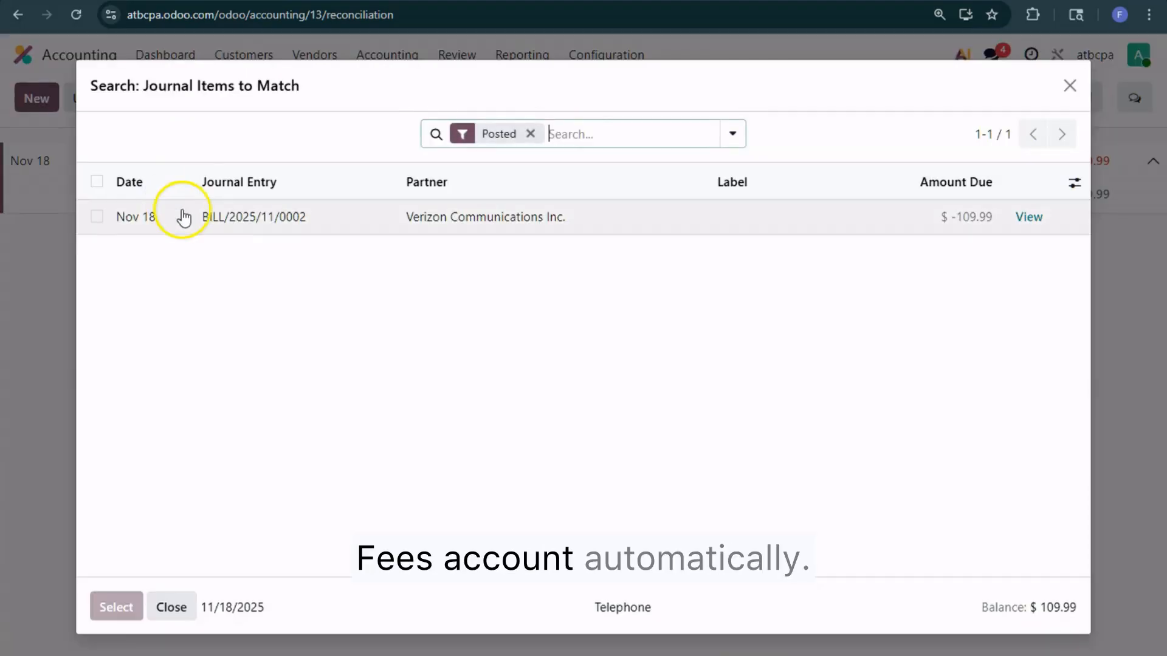
pyautogui.click(97, 217)
pyautogui.click(117, 603)
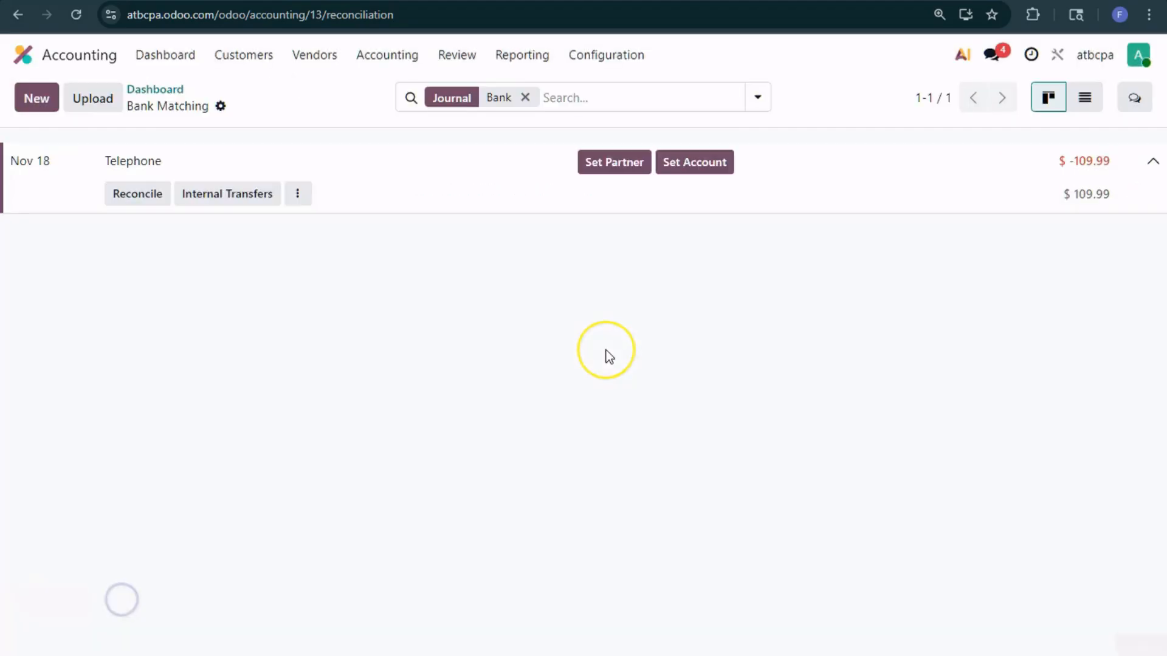
# Reopen the Bank journal's transactions from the dashboard and add a transaction labelled Bank Charges for -35
pyautogui.click(163, 91)
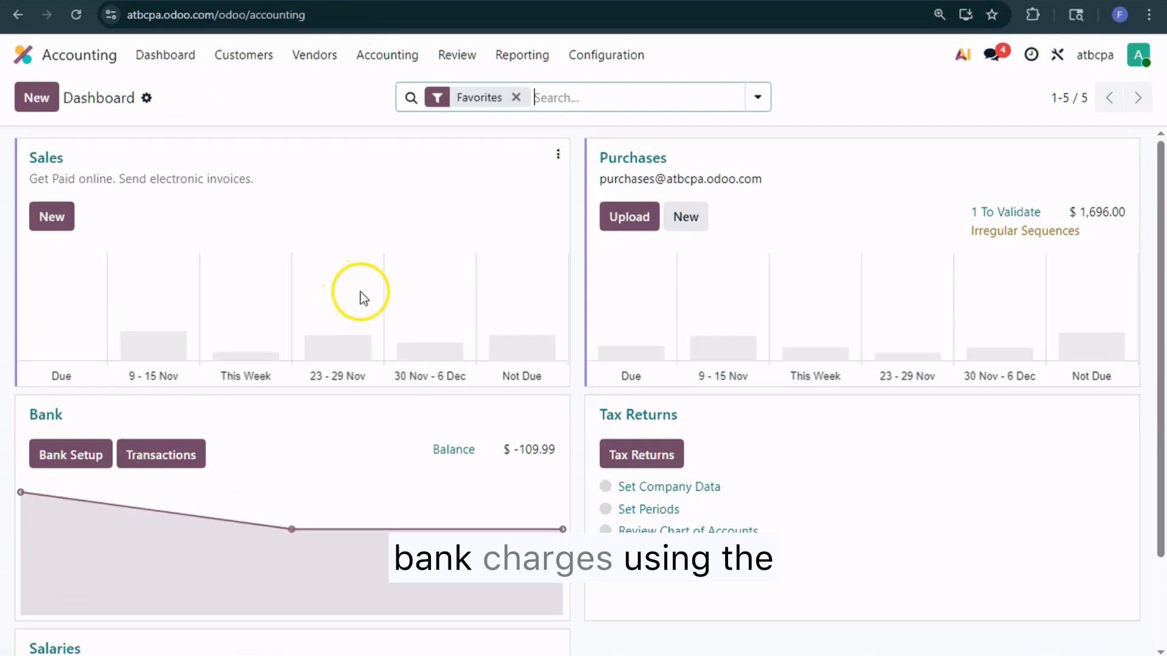
pyautogui.click(140, 460)
pyautogui.click(47, 101)
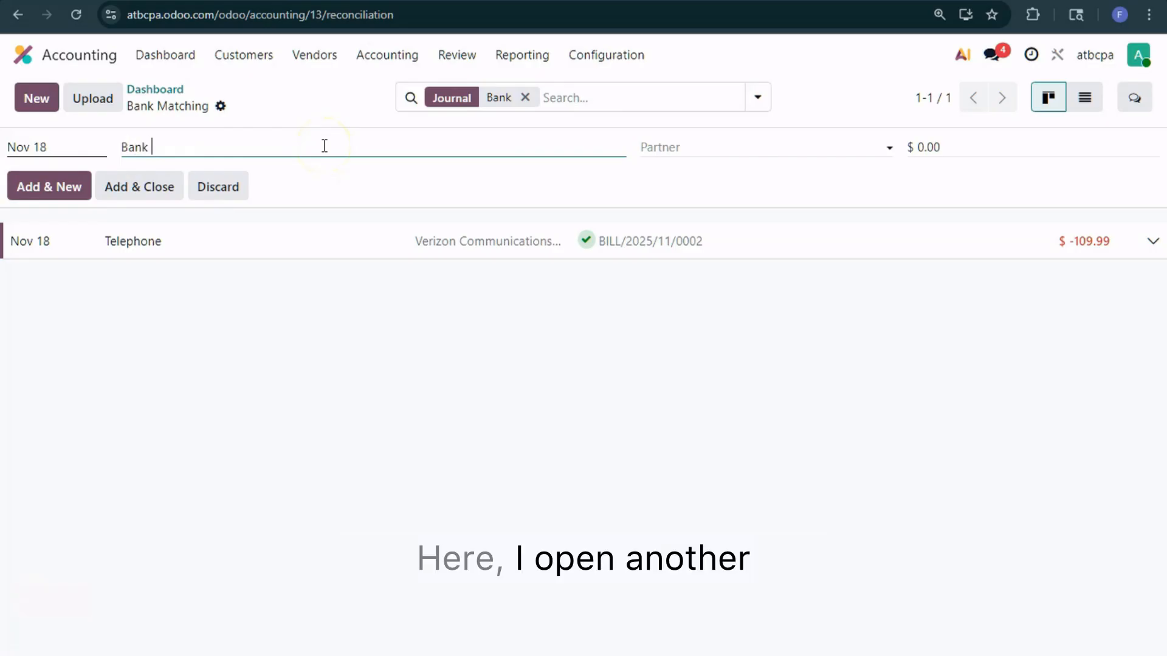
pyautogui.write('arges')
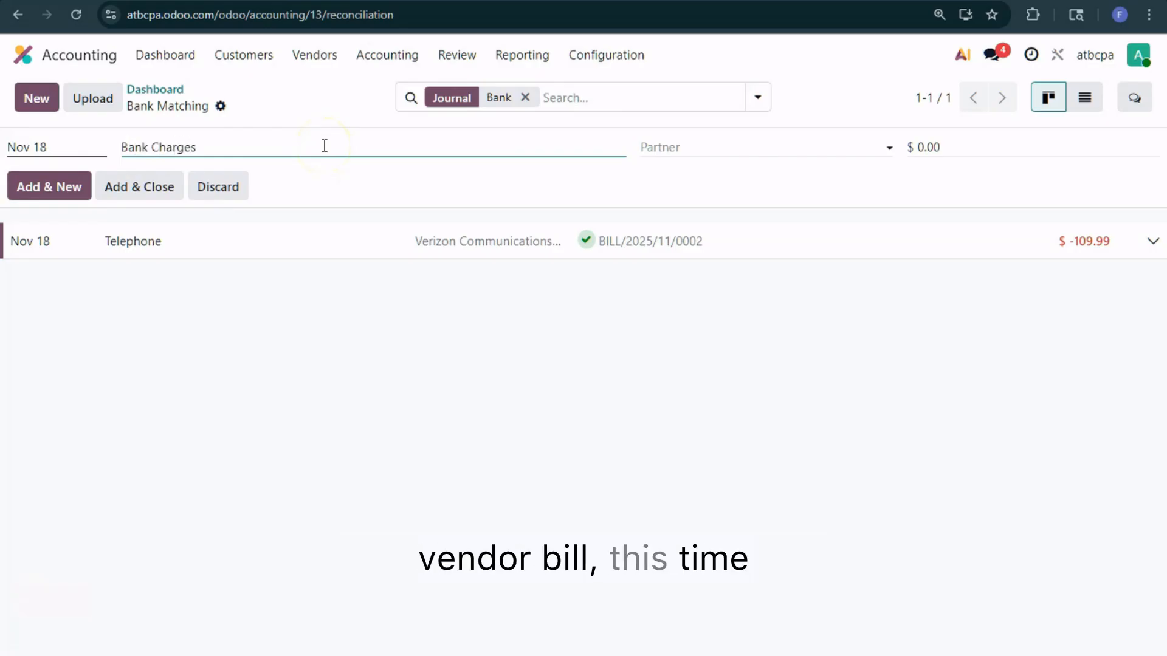
pyautogui.click(969, 147)
pyautogui.write('-3')
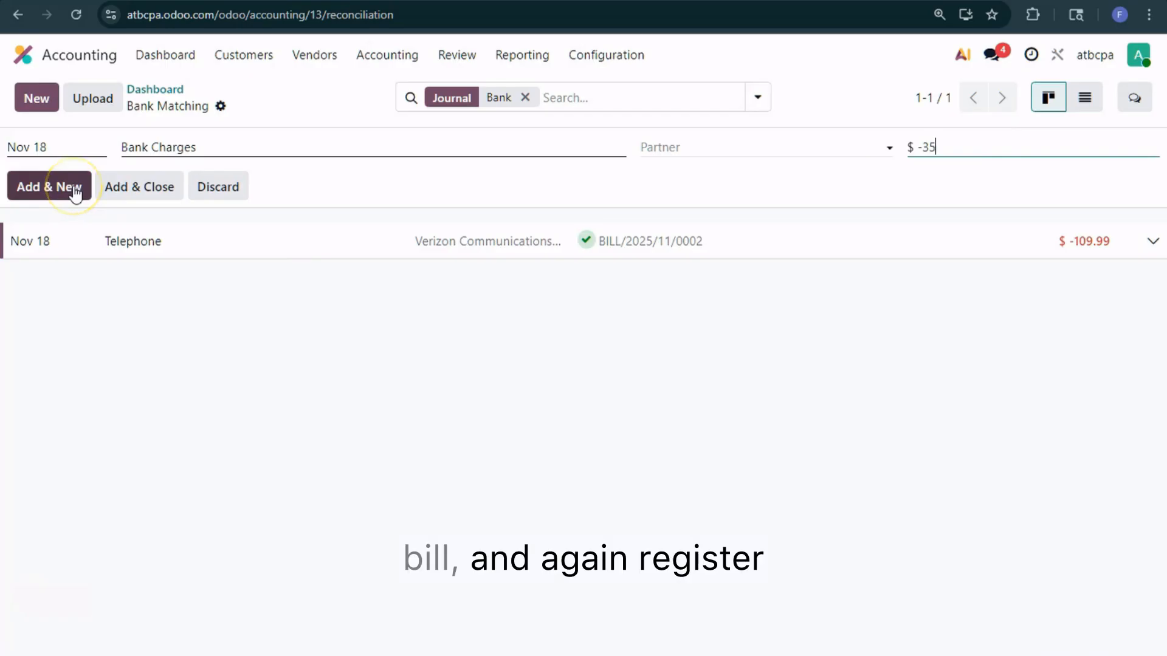
pyautogui.write('5')
pyautogui.click(145, 195)
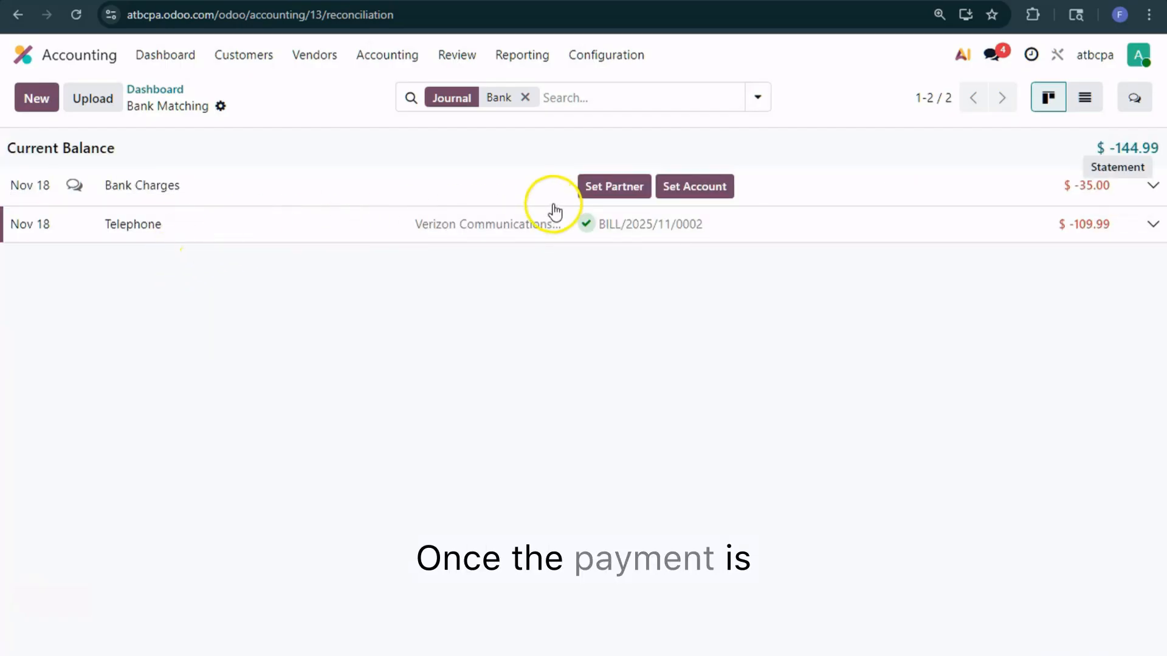
# Expand the Bank Charges transaction and open the management of reconciliation models
pyautogui.click(1153, 189)
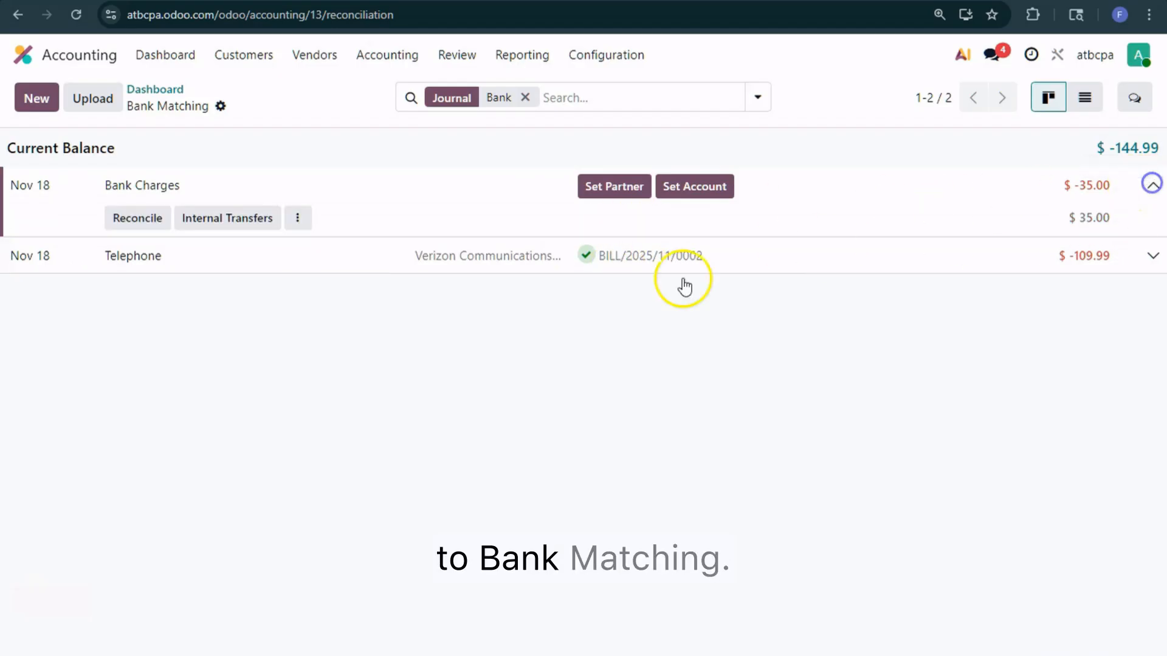
pyautogui.click(298, 220)
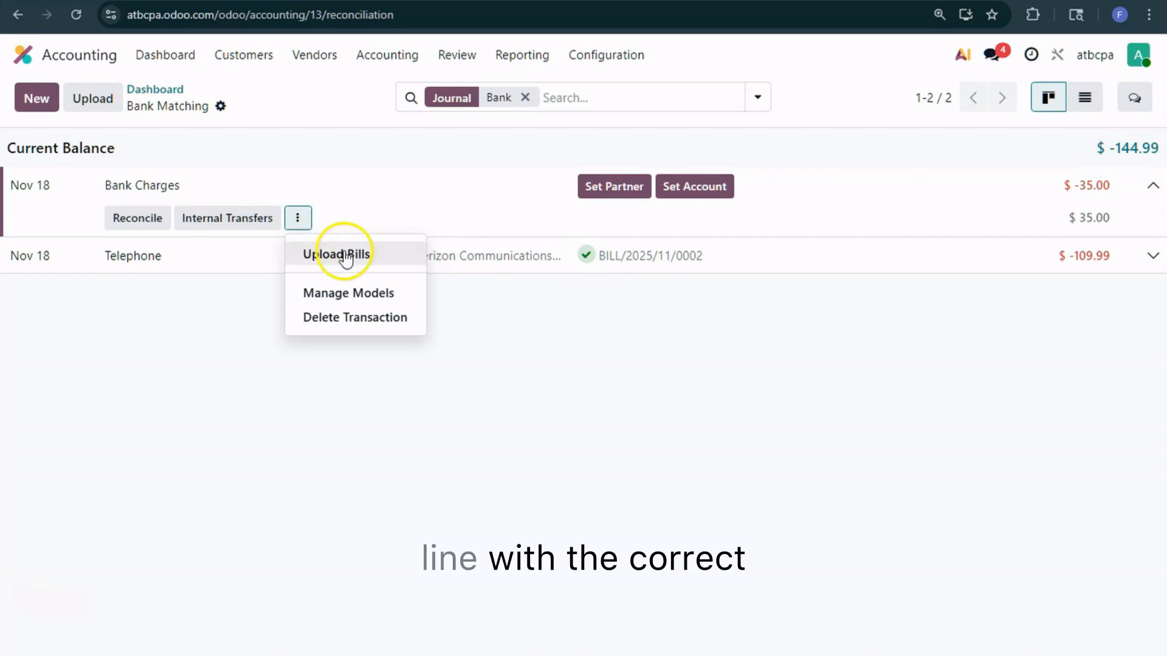
pyautogui.click(373, 293)
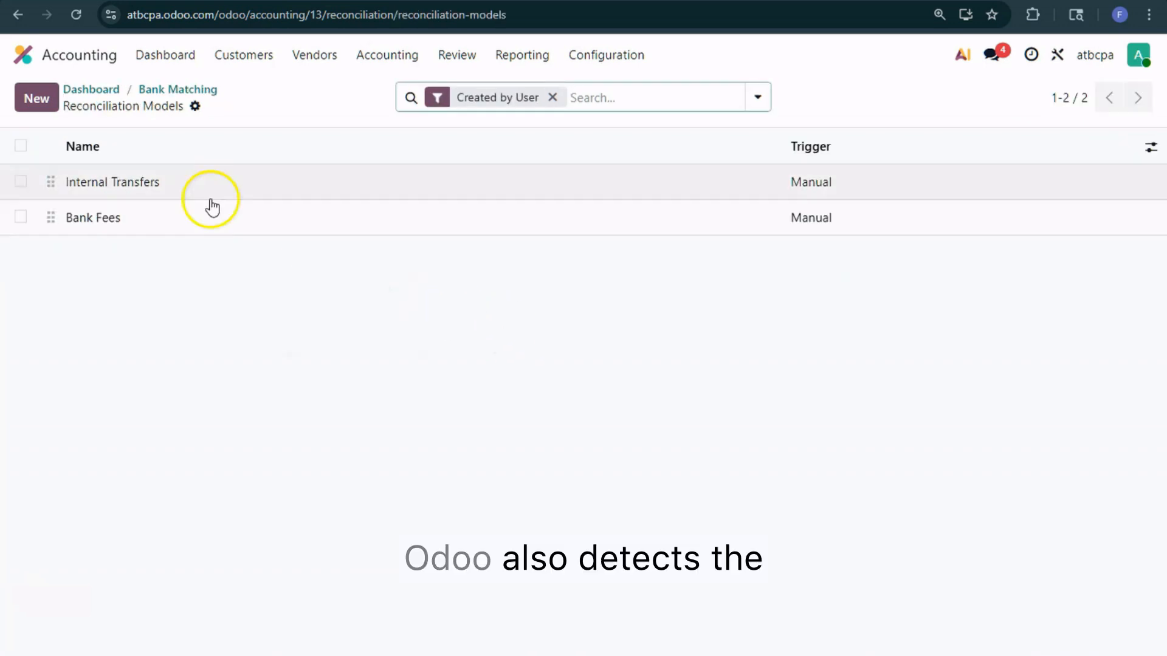
# Create a new reconciliation model named Bank Charges
pyautogui.click(48, 114)
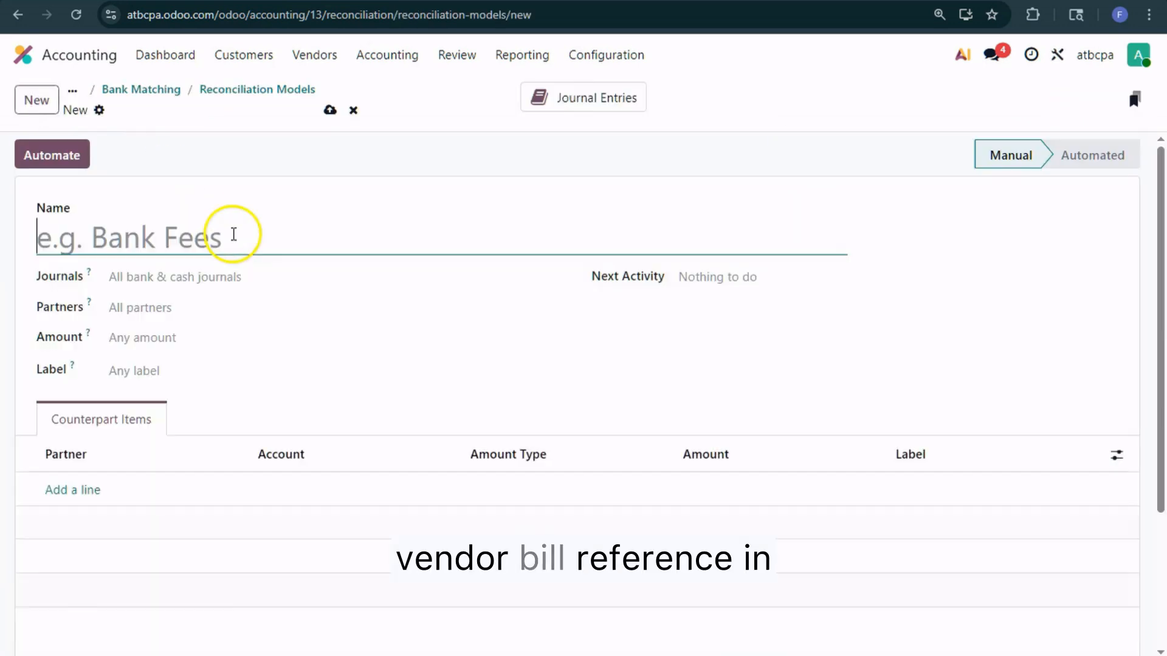
pyautogui.write('Ban')
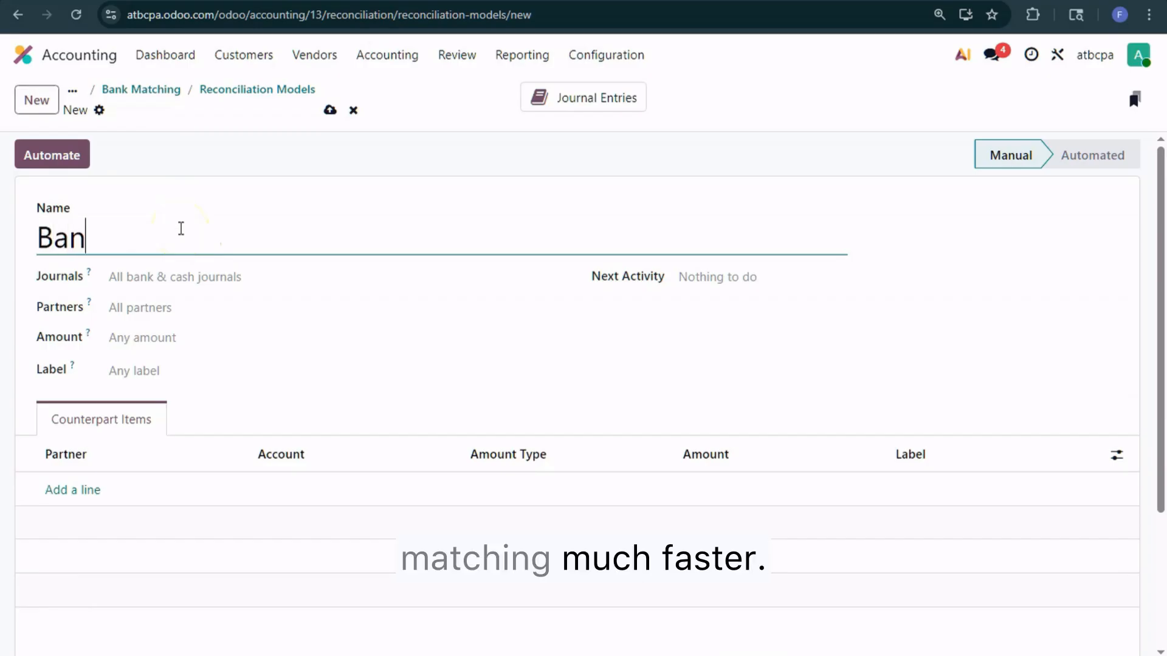
pyautogui.write('k Ca')
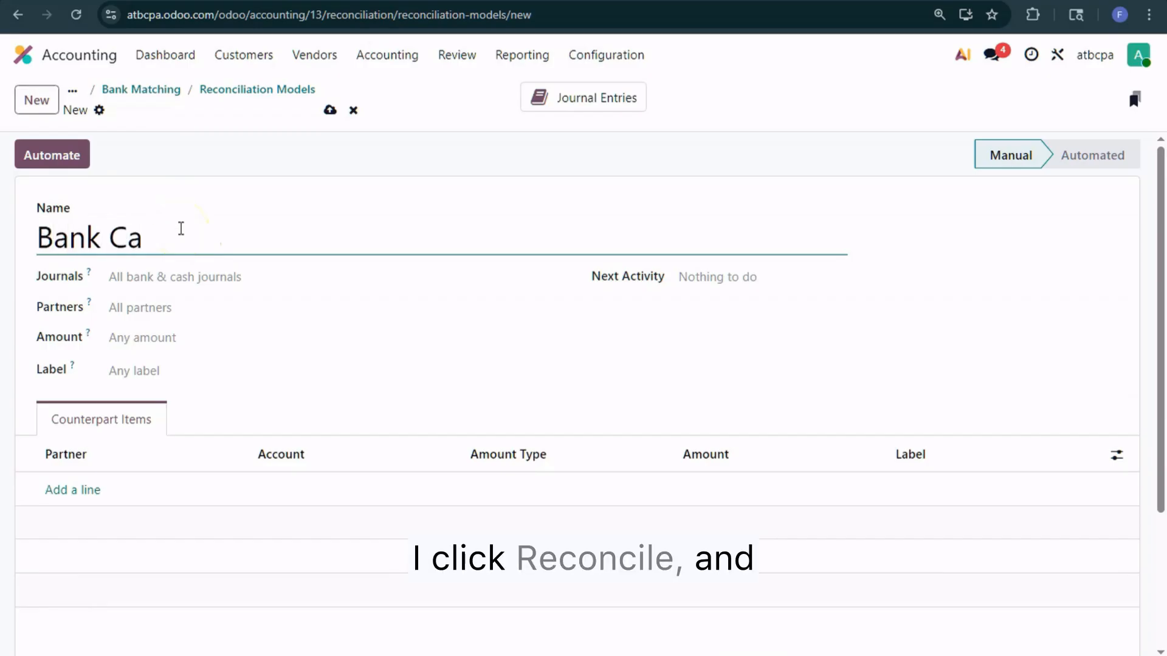
pyautogui.write('hrges')
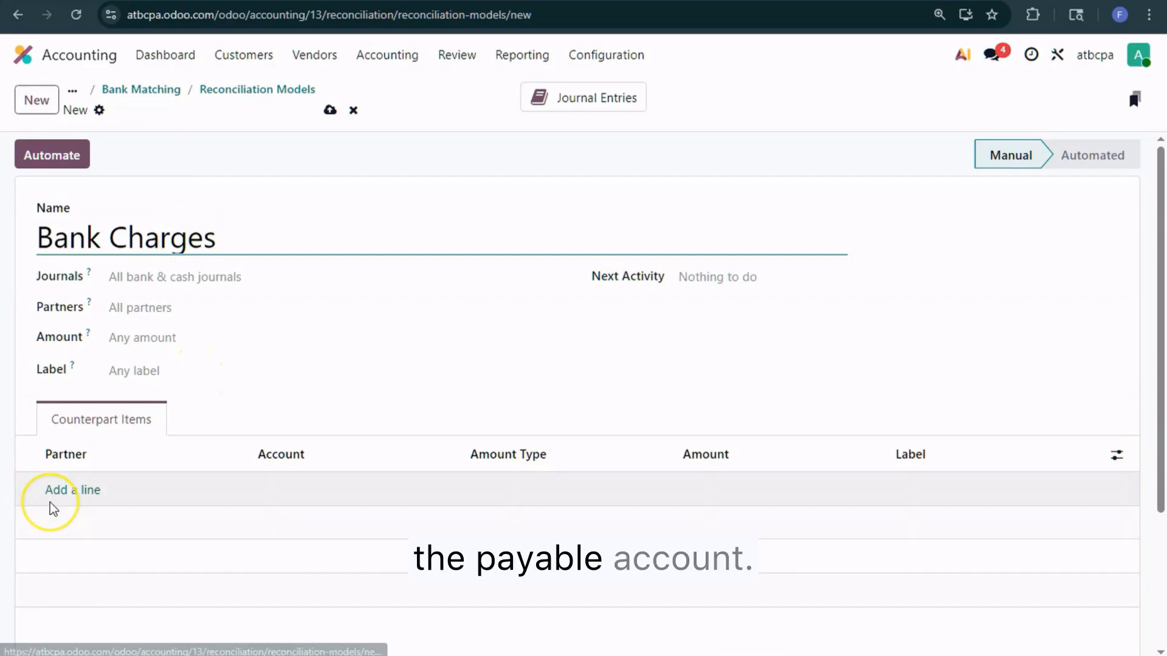
pyautogui.click(261, 482)
# Limit the model to labels containing "Bank Charges" and to the Bank journal
pyautogui.click(182, 370)
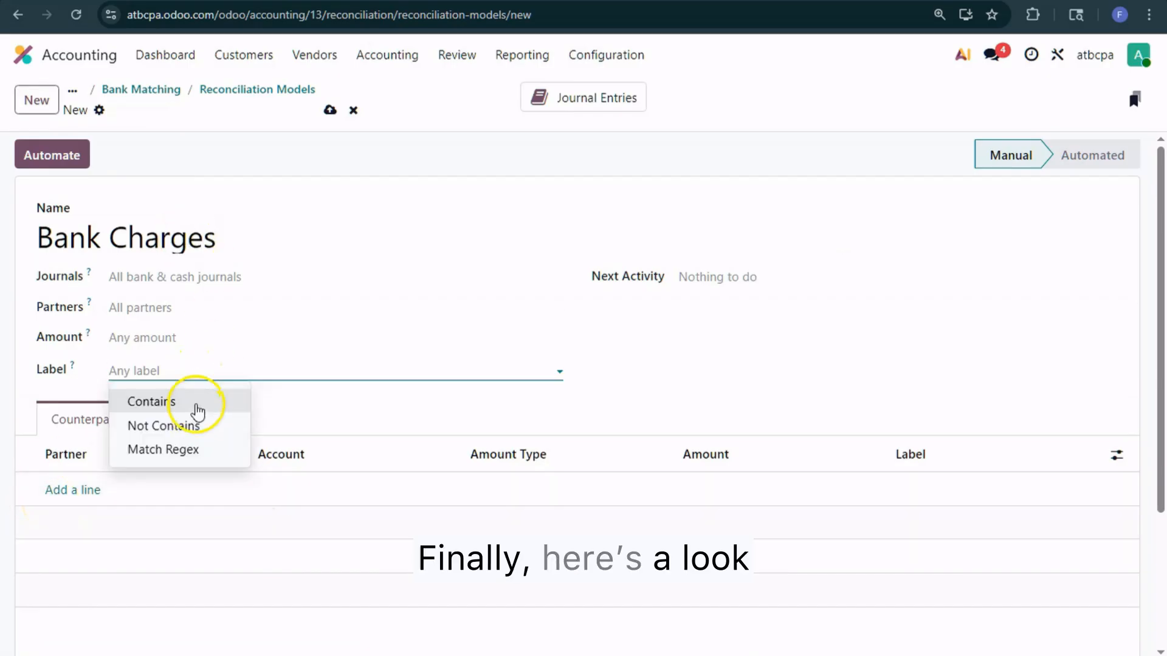
pyautogui.click(195, 404)
pyautogui.click(523, 371)
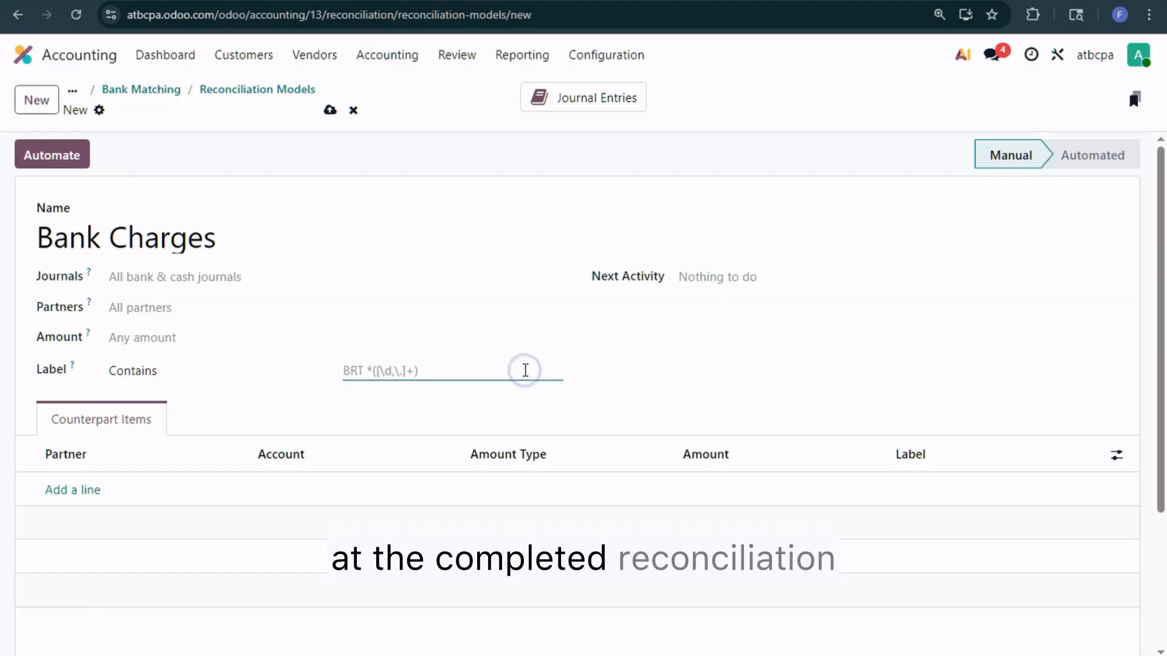
pyautogui.write('Bank ')
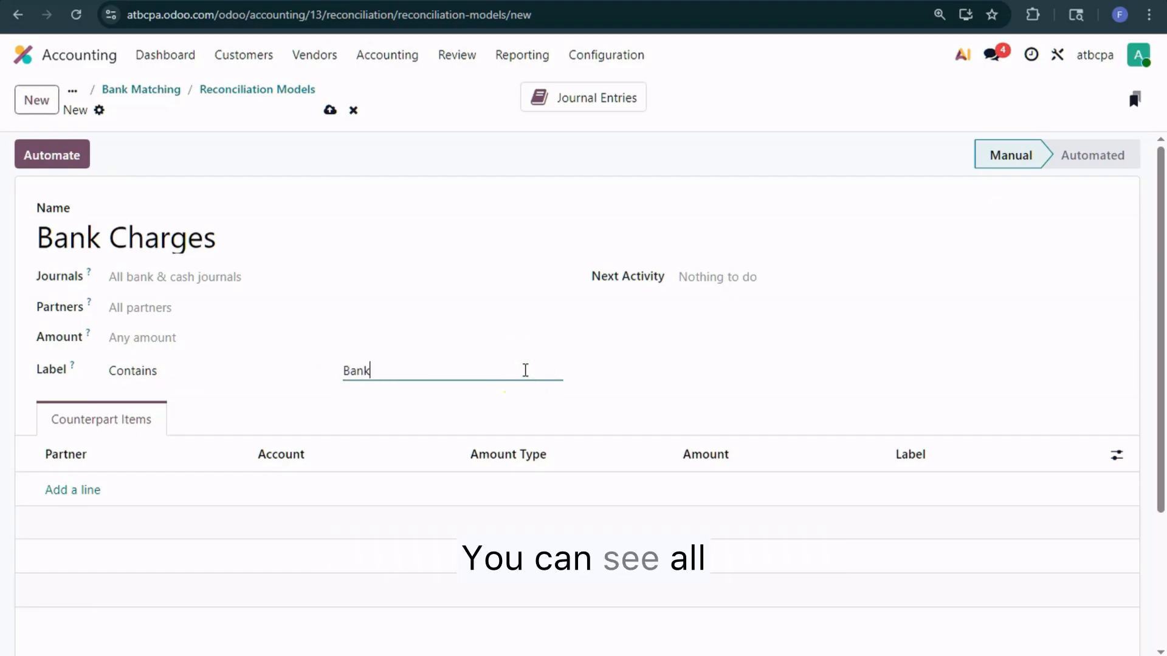
pyautogui.write('Charges')
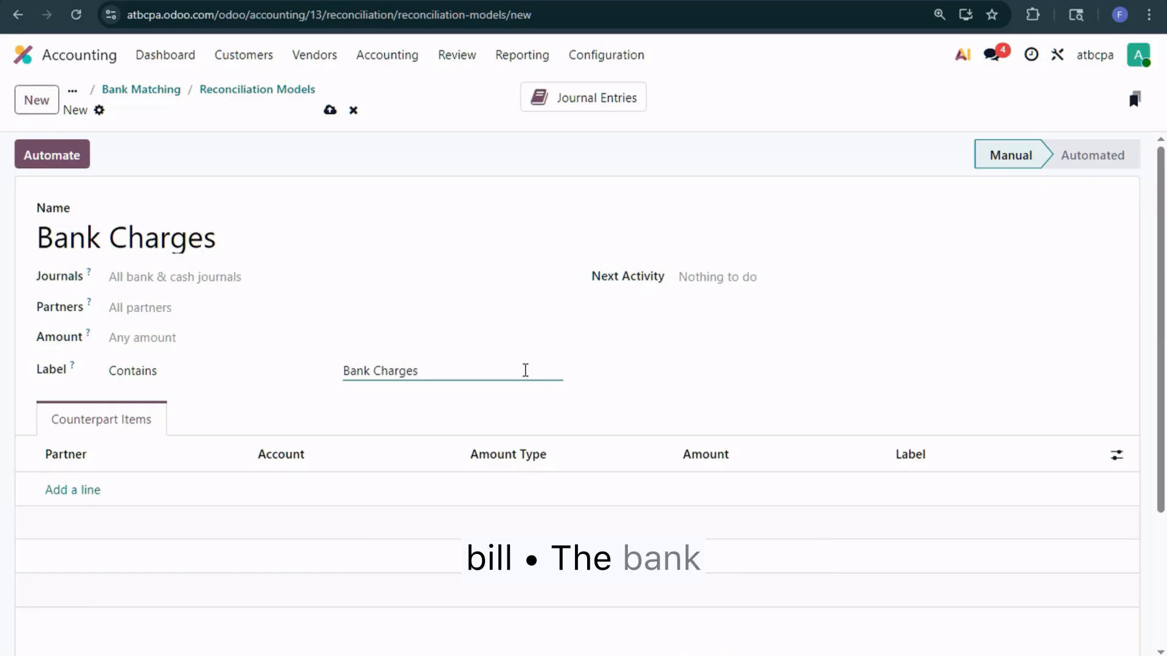
pyautogui.click(290, 489)
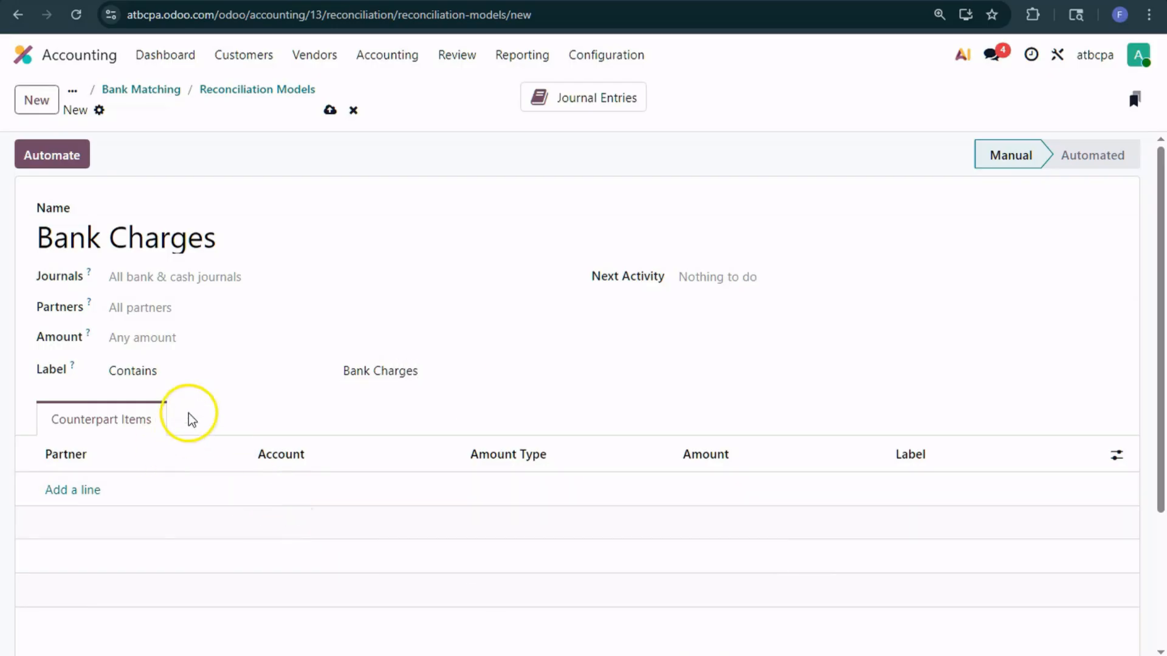
pyautogui.click(223, 278)
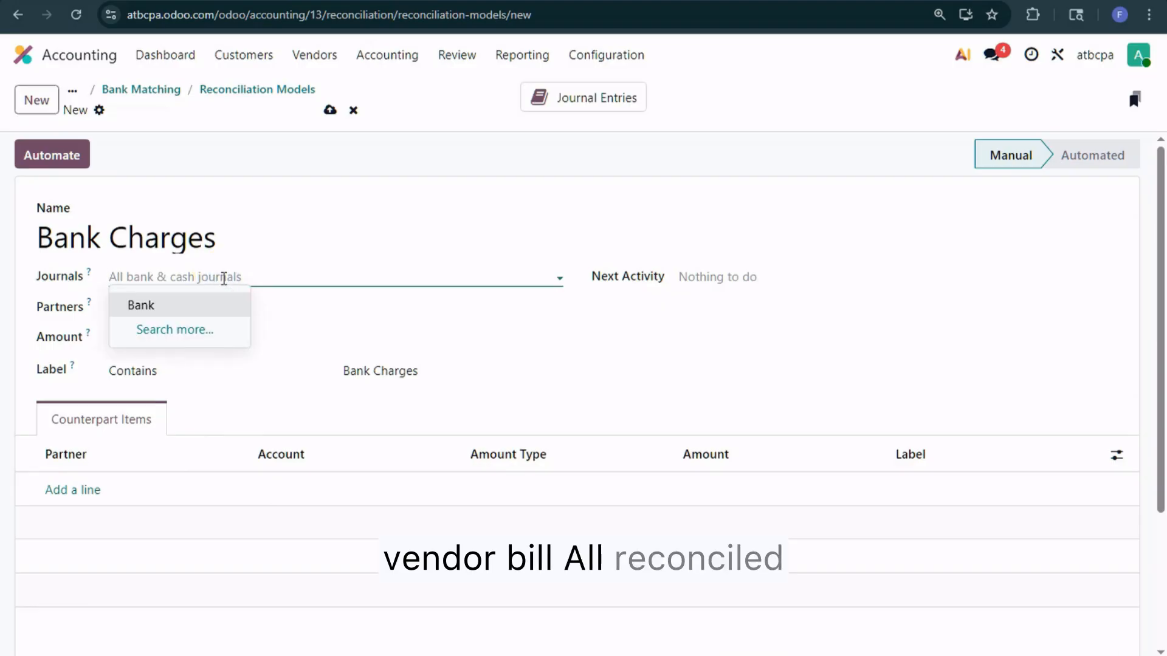
pyautogui.click(208, 298)
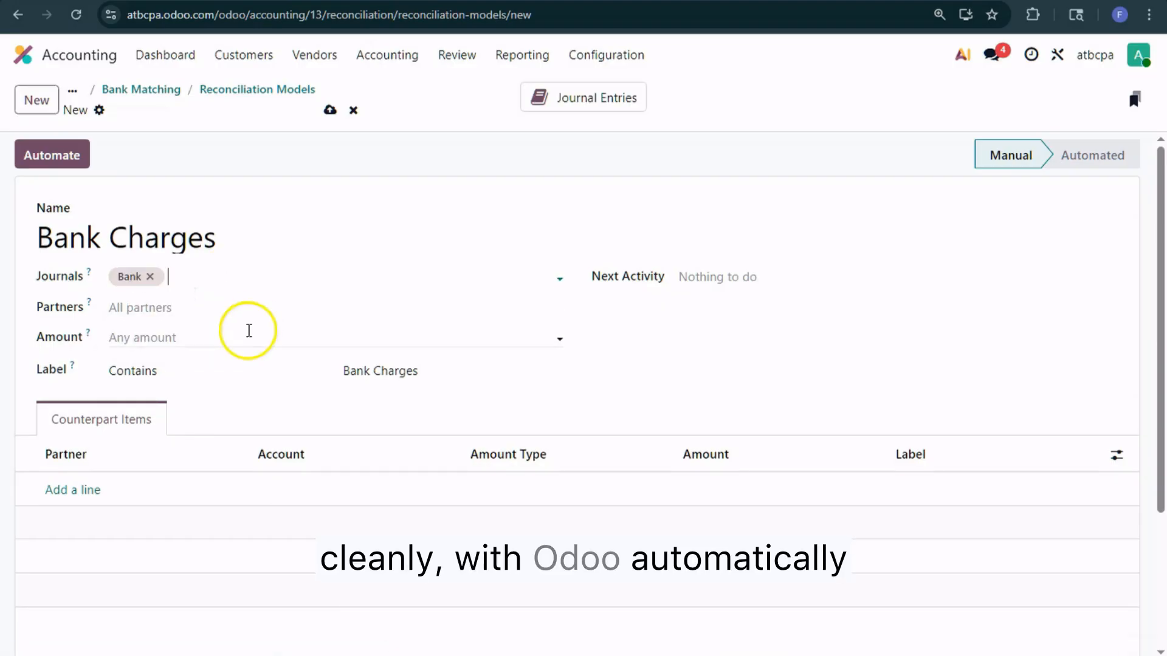
# Add a counterpart item to the model with the account 650000 Bank Fees
pyautogui.click(260, 491)
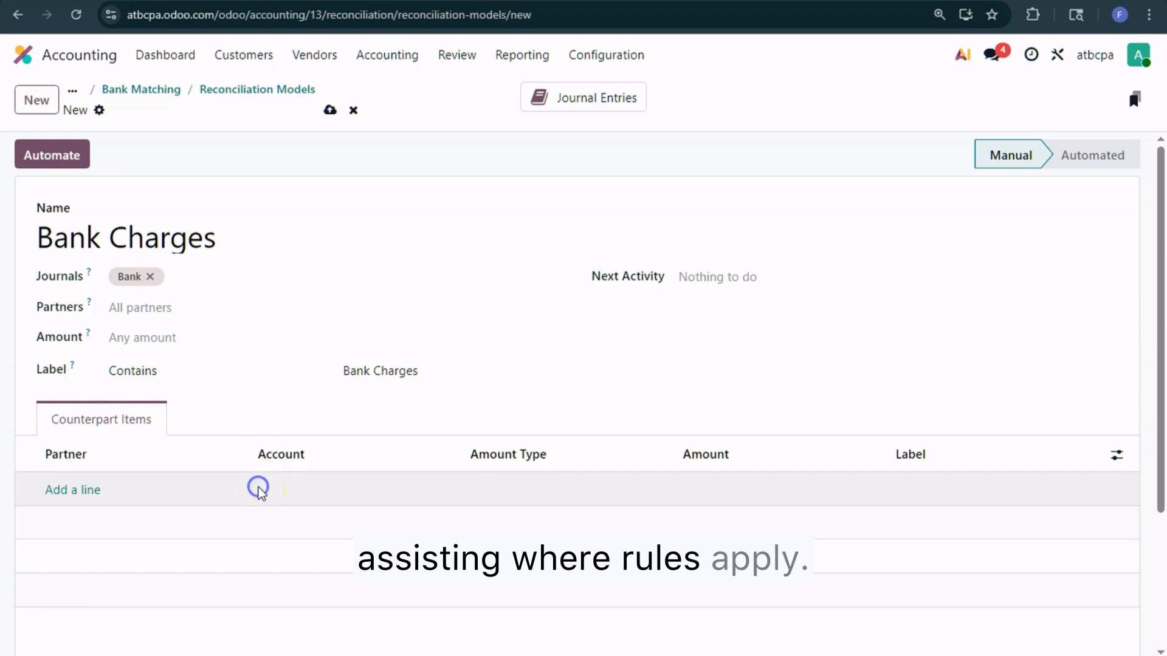
pyautogui.click(92, 498)
pyautogui.click(298, 487)
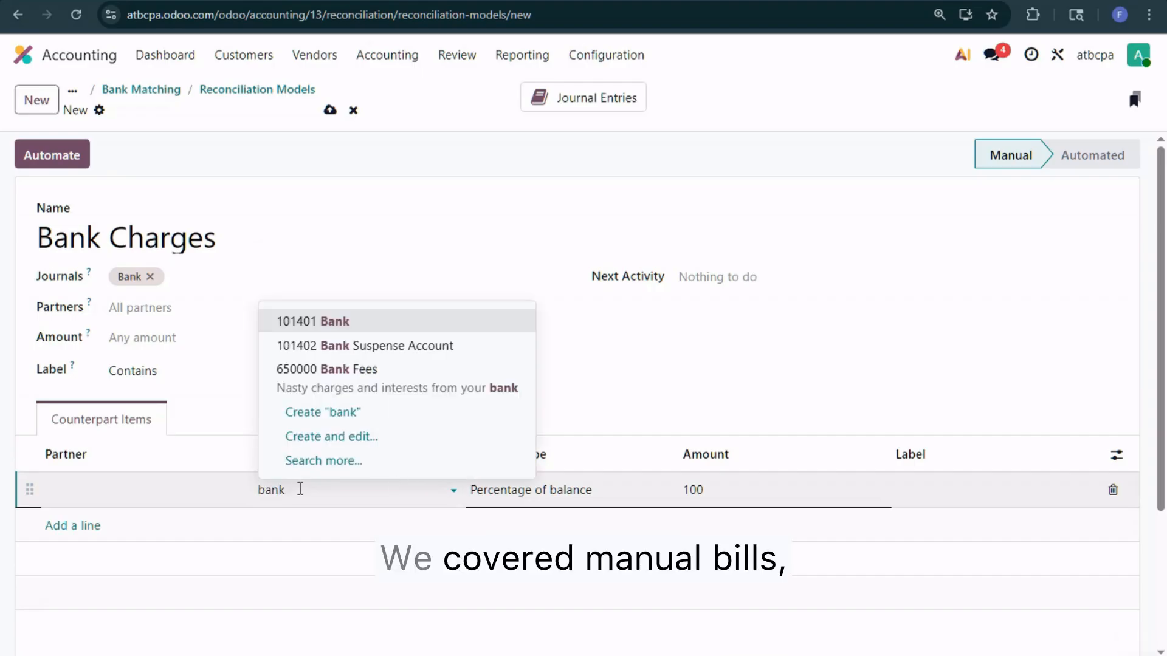
pyautogui.click(361, 372)
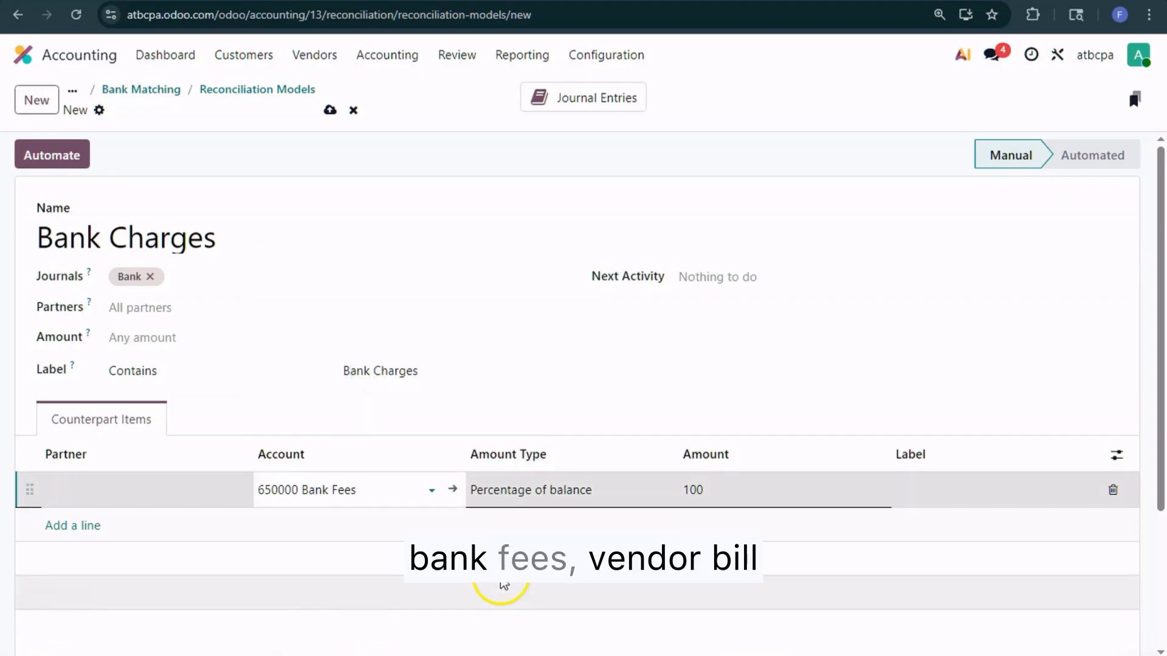
# Save the Bank Charges model as automated and return to the bank matching view
pyautogui.click(330, 110)
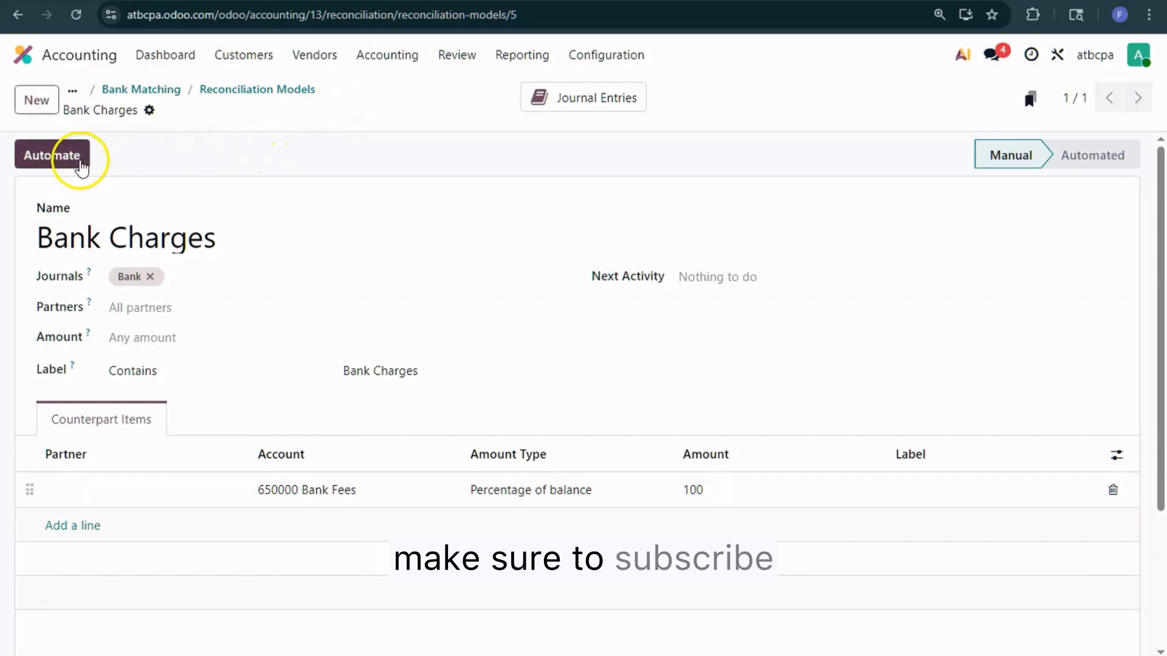
pyautogui.click(77, 155)
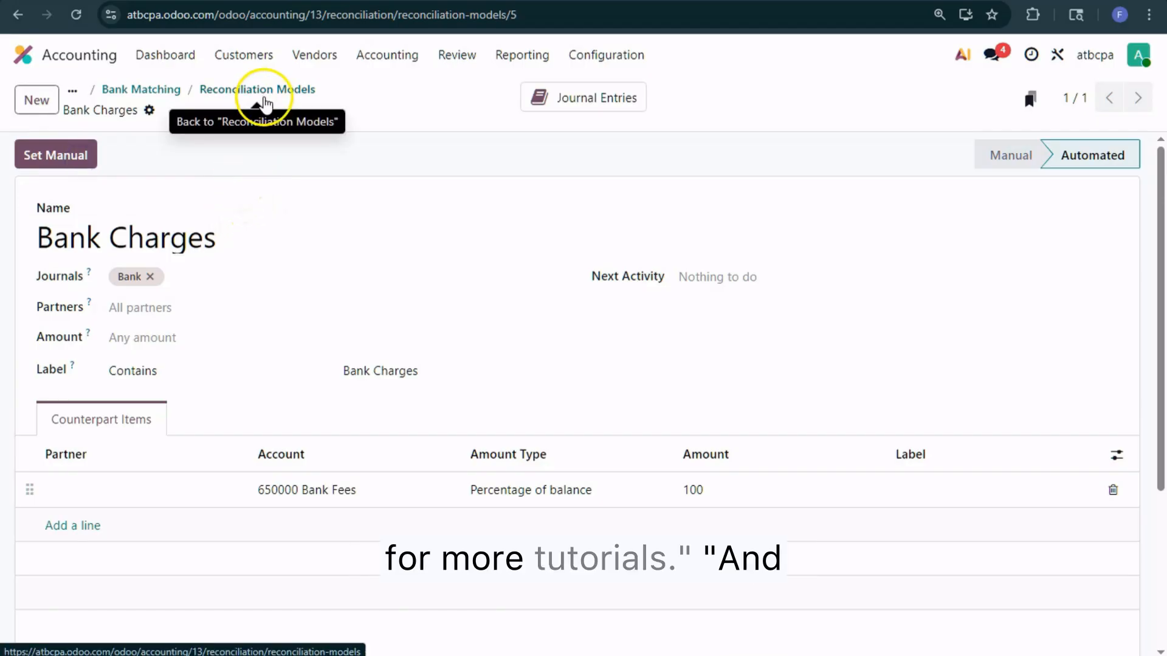
pyautogui.click(222, 96)
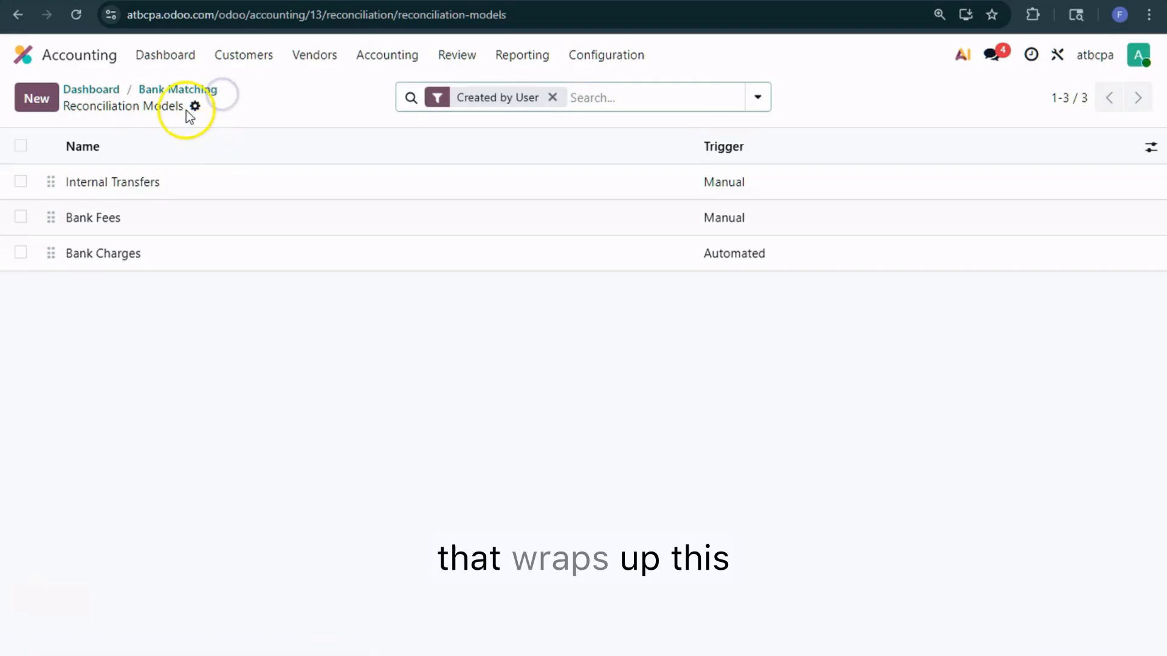
pyautogui.click(183, 92)
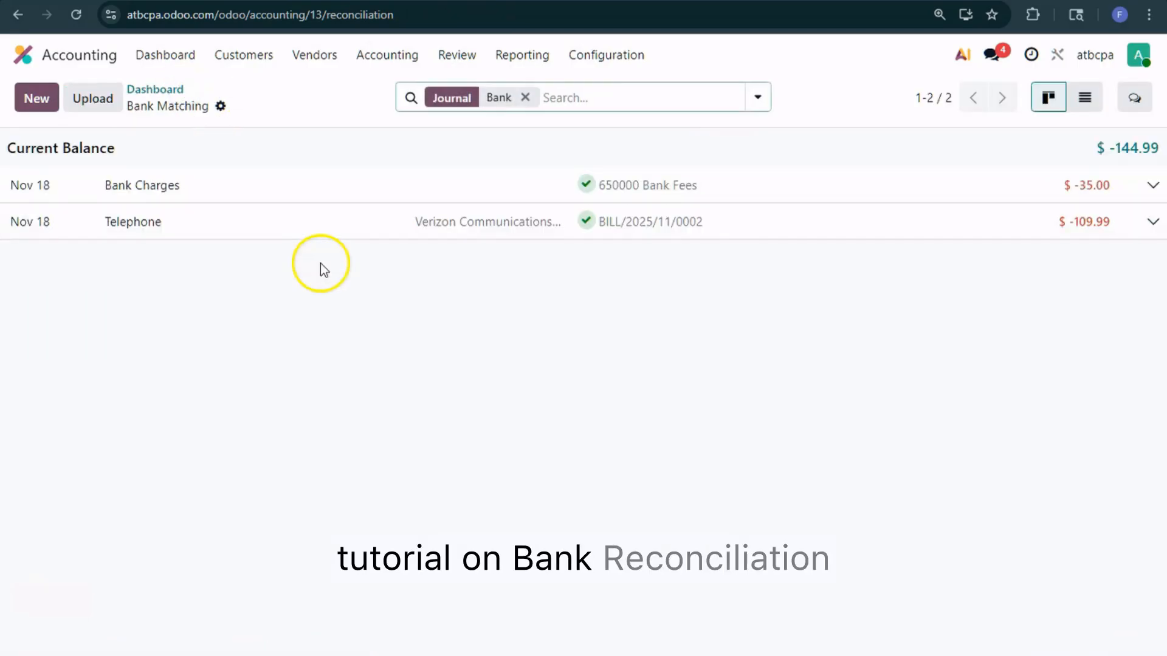
# Add another bank transaction labelled Bank Charges with an amount of -37.99 and expand it to check its reconciliation
pyautogui.click(36, 101)
pyautogui.click(197, 185)
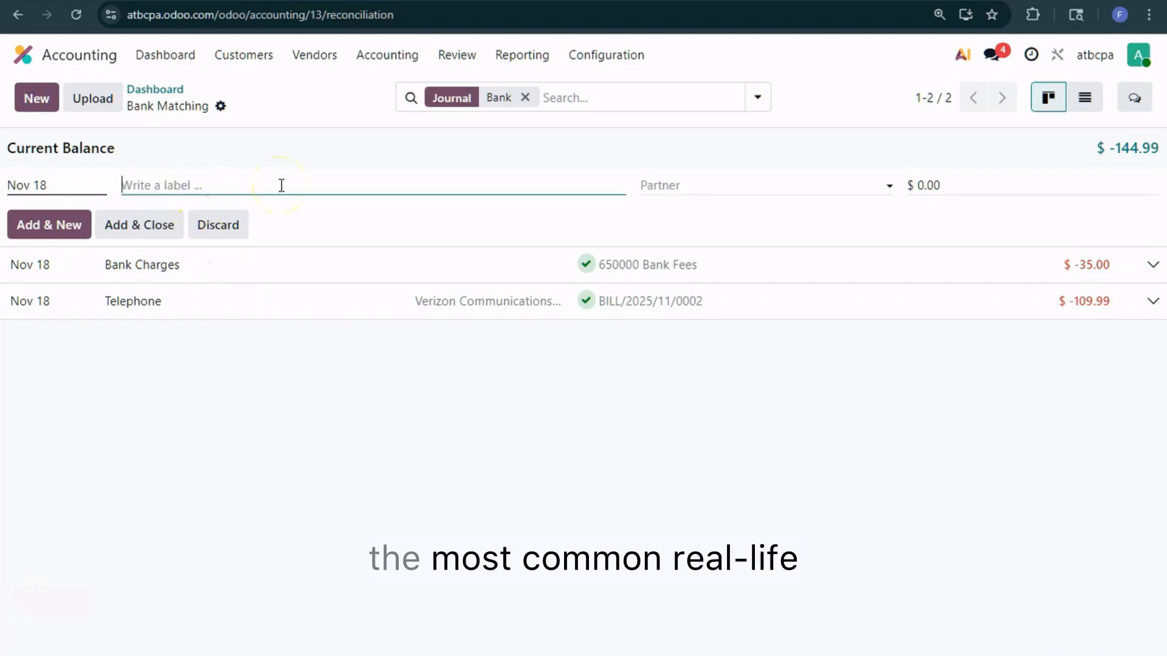
pyautogui.write('Bank Charges')
pyautogui.click(944, 188)
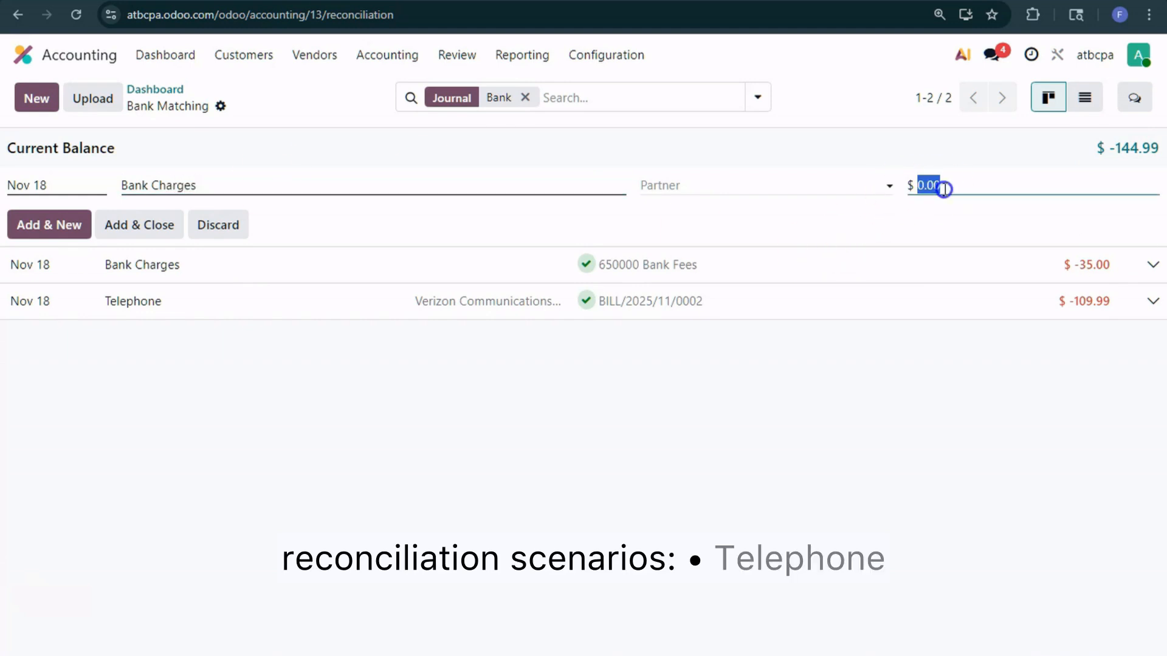
pyautogui.write('37.99')
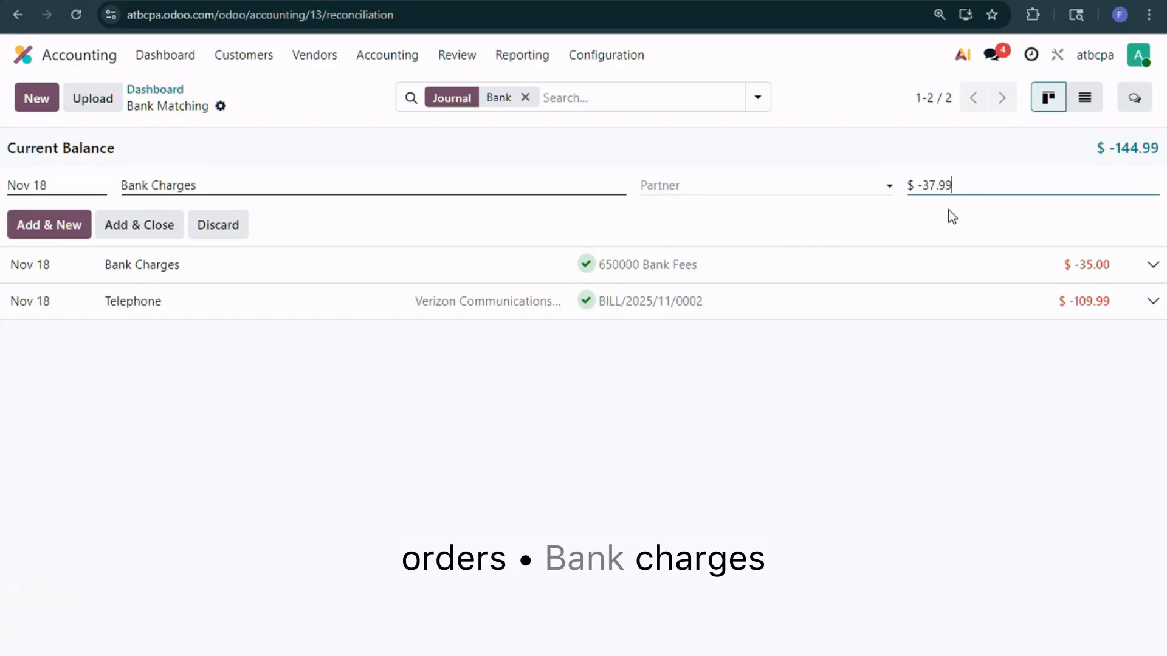
pyautogui.click(122, 224)
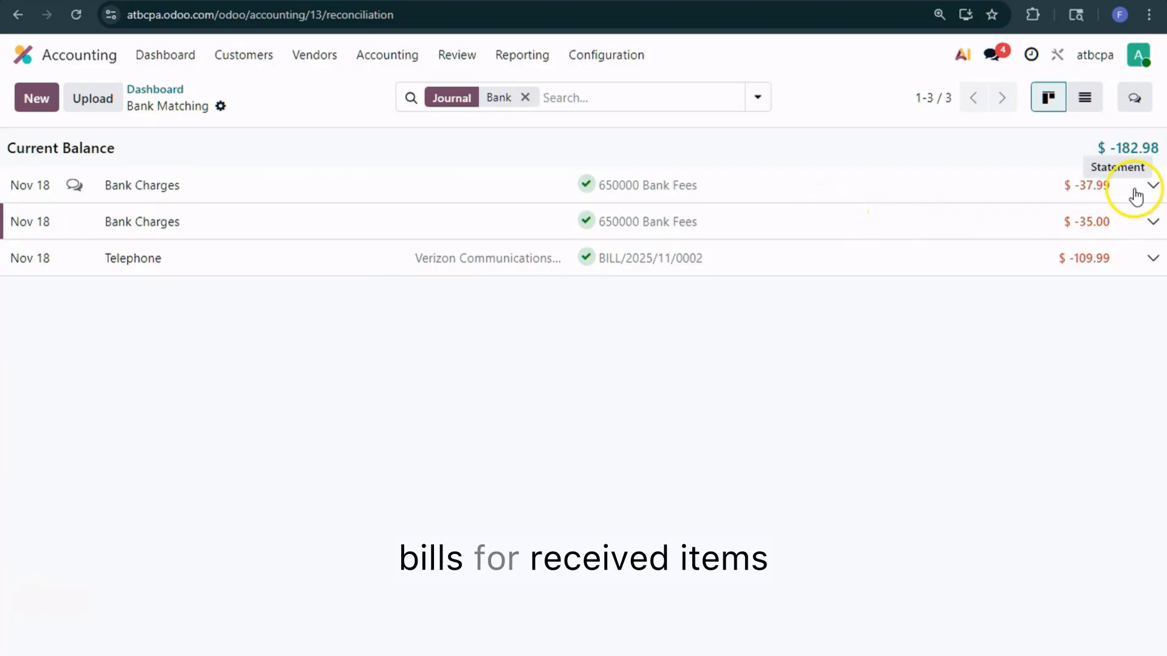
pyautogui.click(1146, 193)
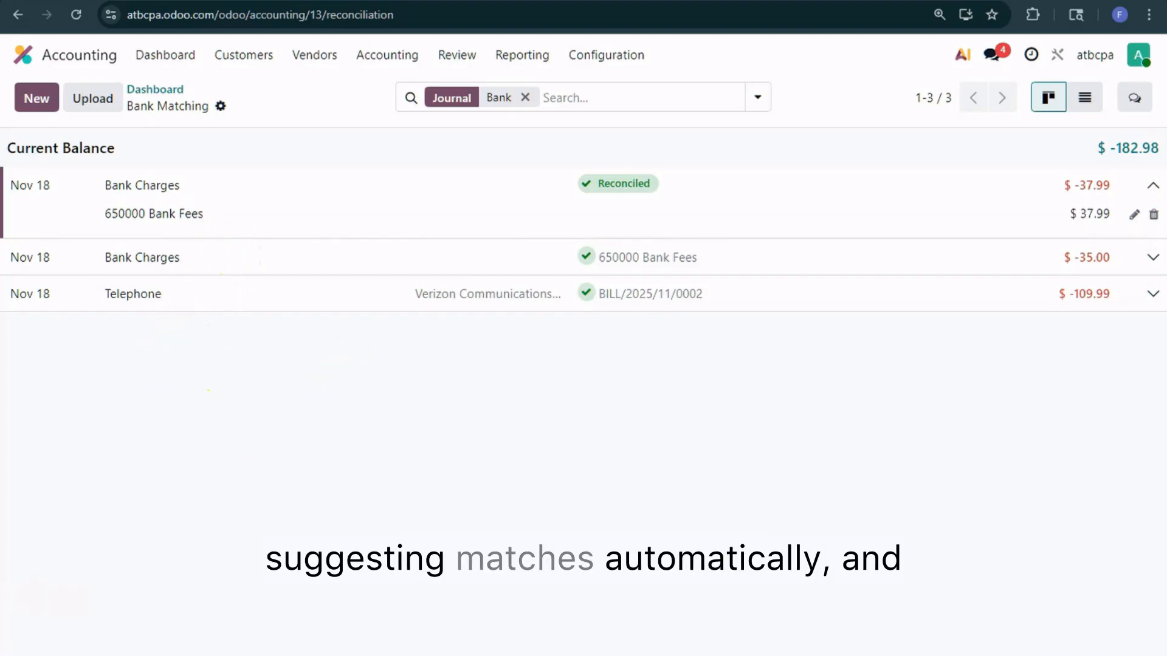
# Start a new vendor bill for TABLE LEGS VENDOR
pyautogui.click(315, 56)
pyautogui.click(336, 90)
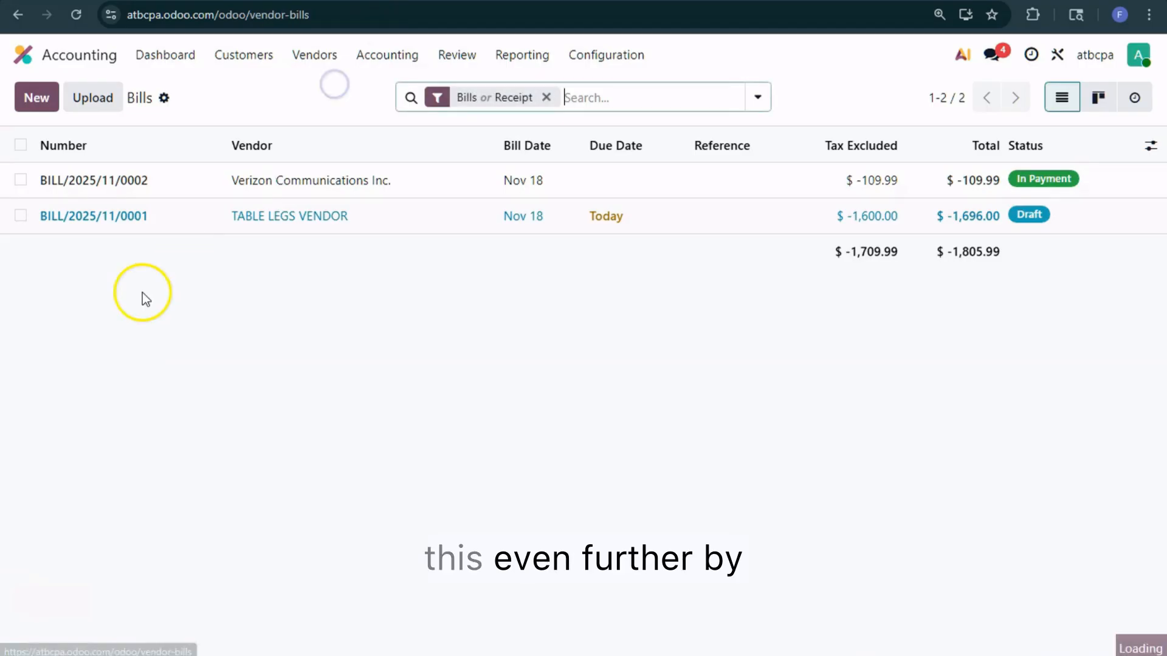
pyautogui.click(42, 102)
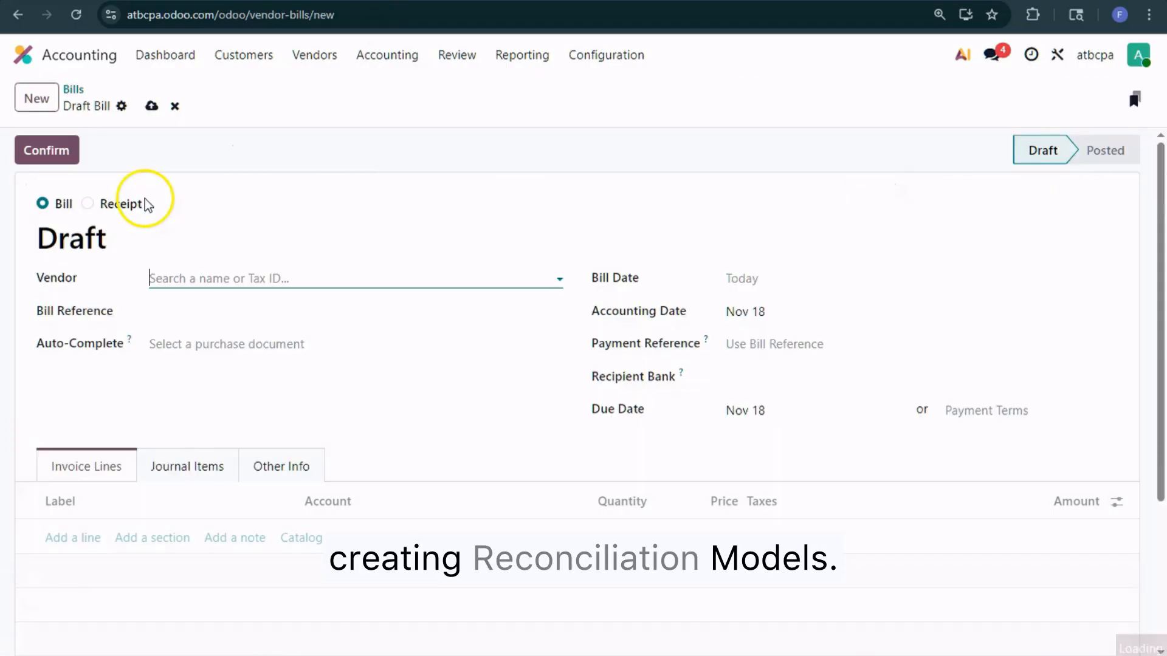
pyautogui.click(198, 274)
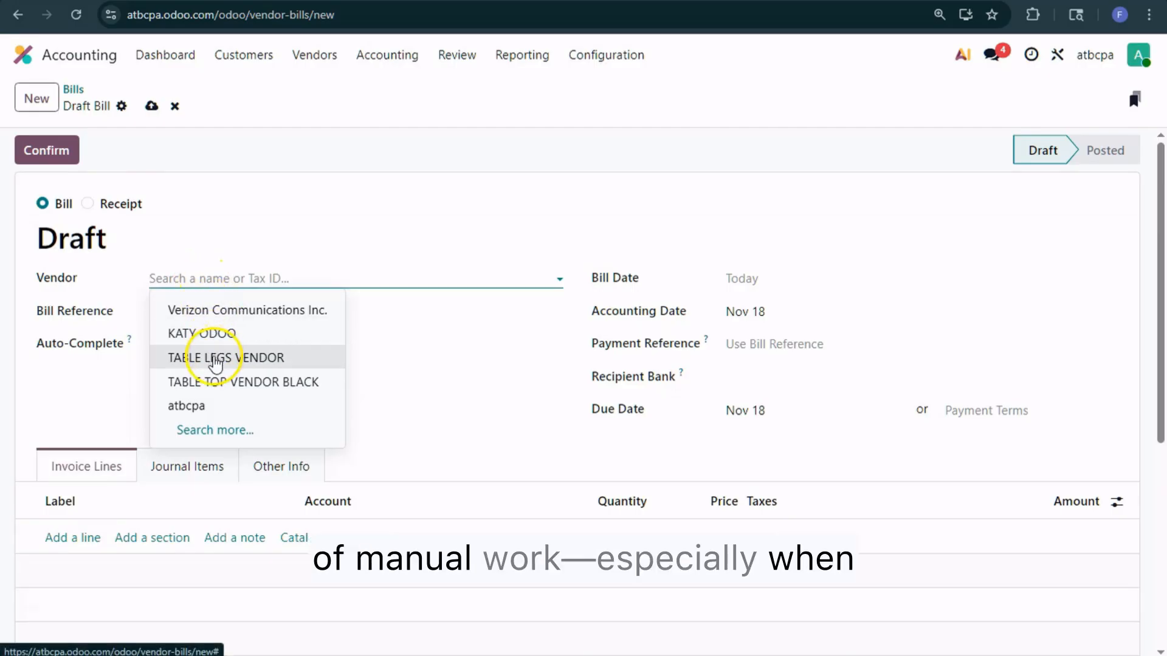
pyautogui.click(214, 358)
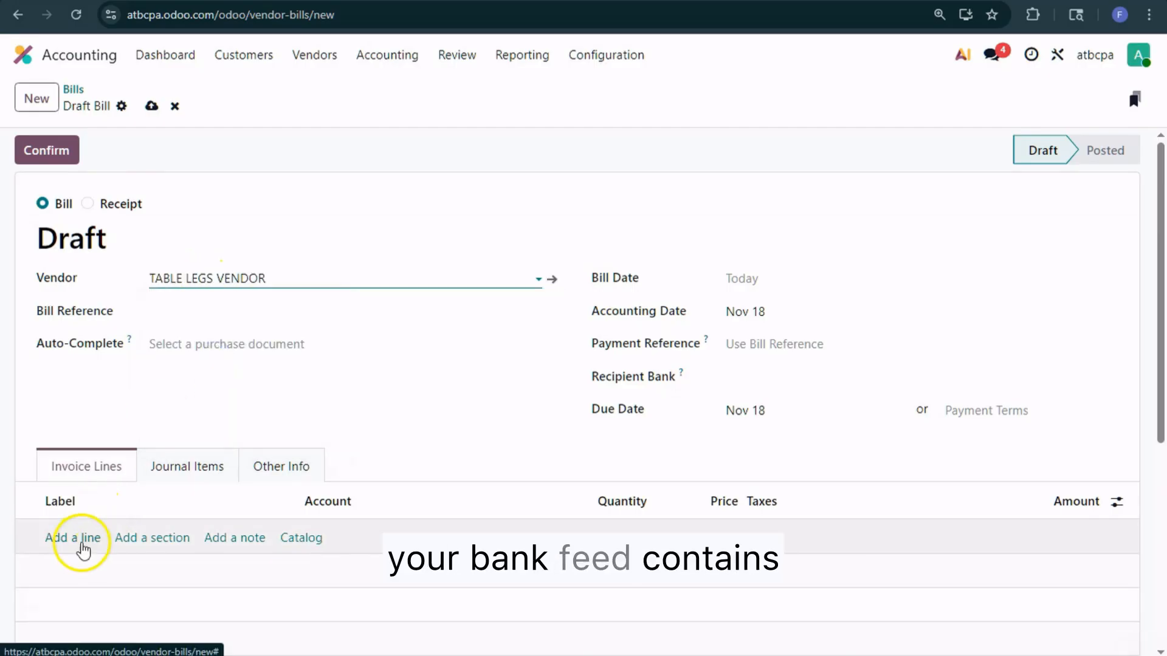
# Auto-complete the bill from purchase order P00015 and confirm it
pyautogui.click(84, 544)
pyautogui.click(230, 340)
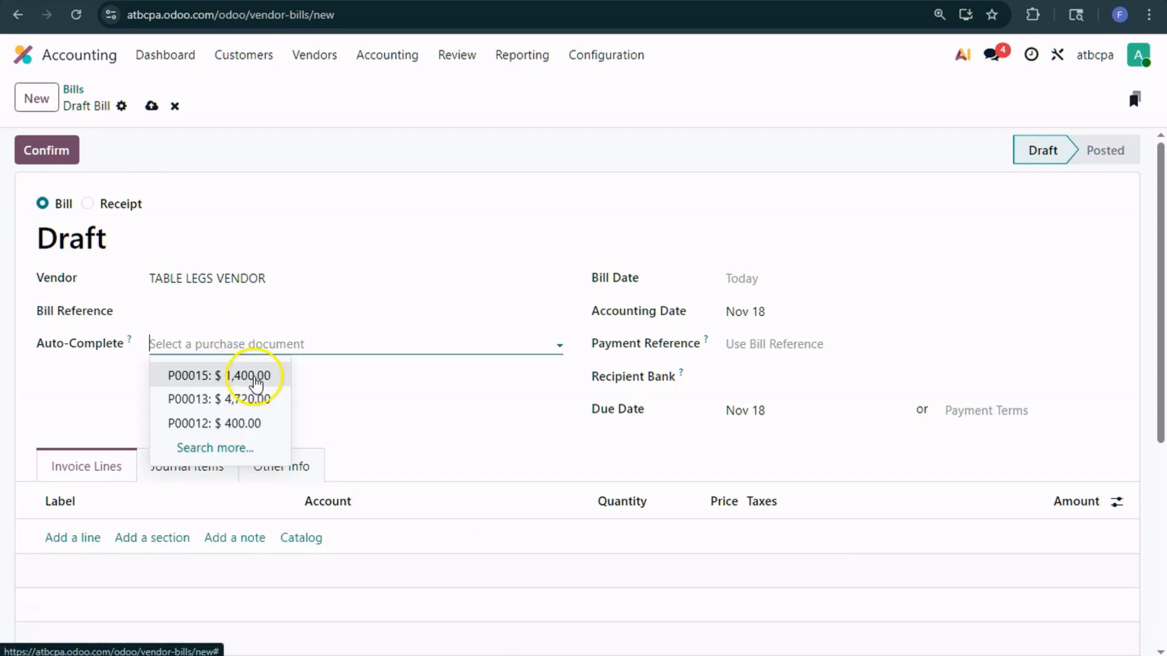
pyautogui.click(254, 378)
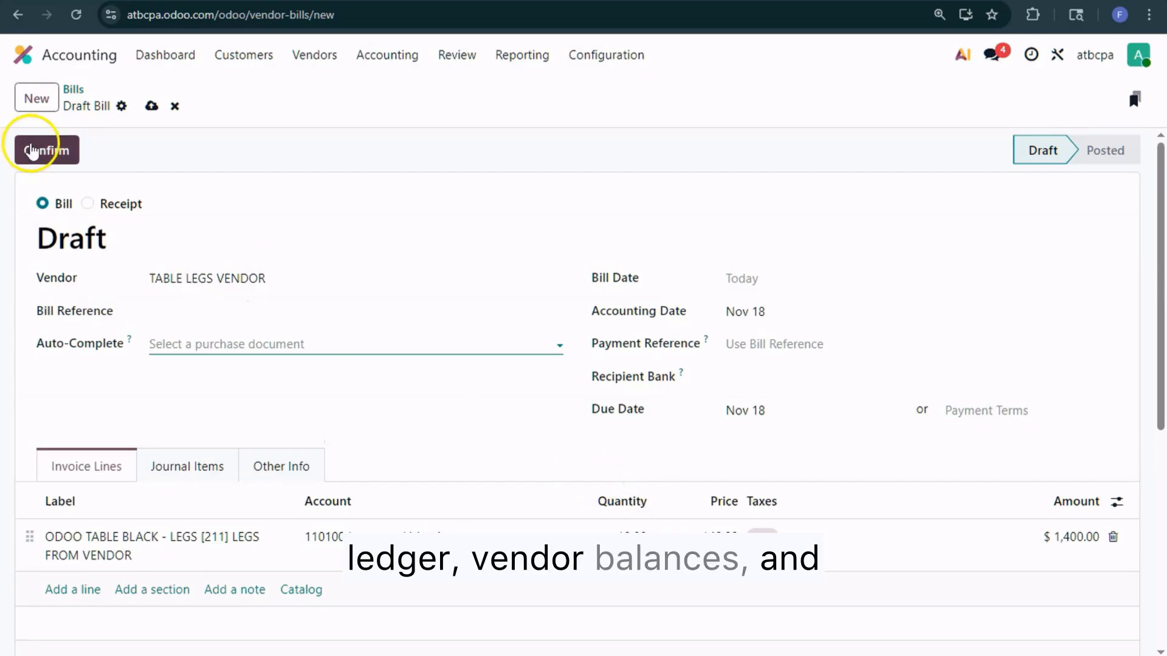
pyautogui.click(36, 150)
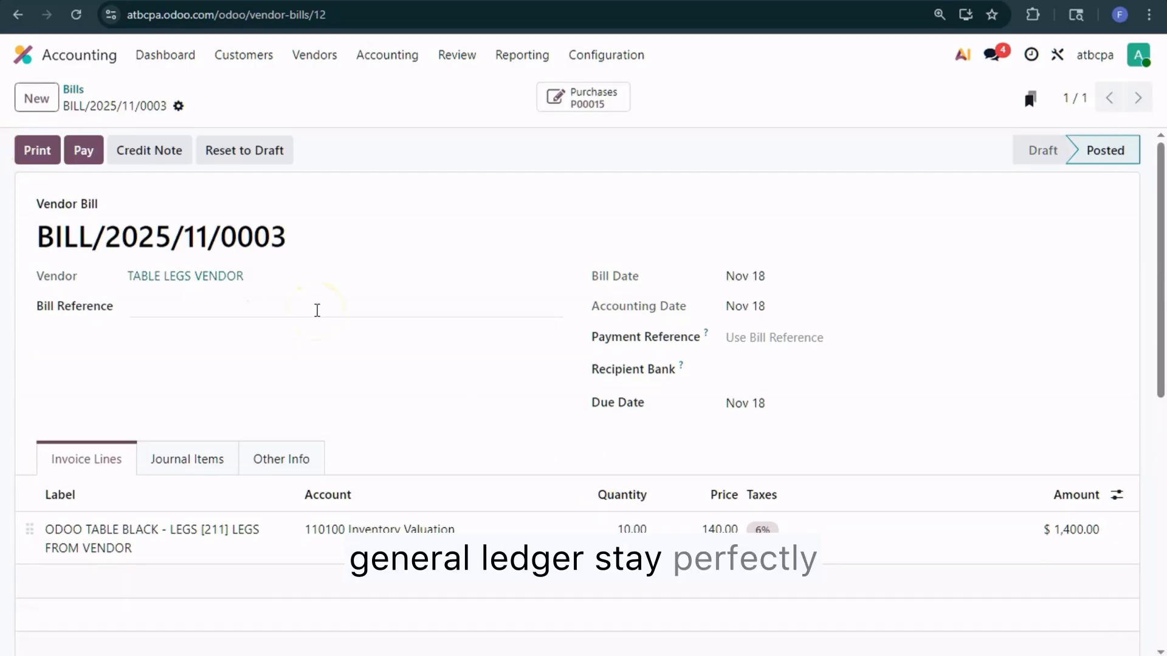
# Select the memo text in the bill's payment form and create the payment from the Bank journal
pyautogui.click(85, 155)
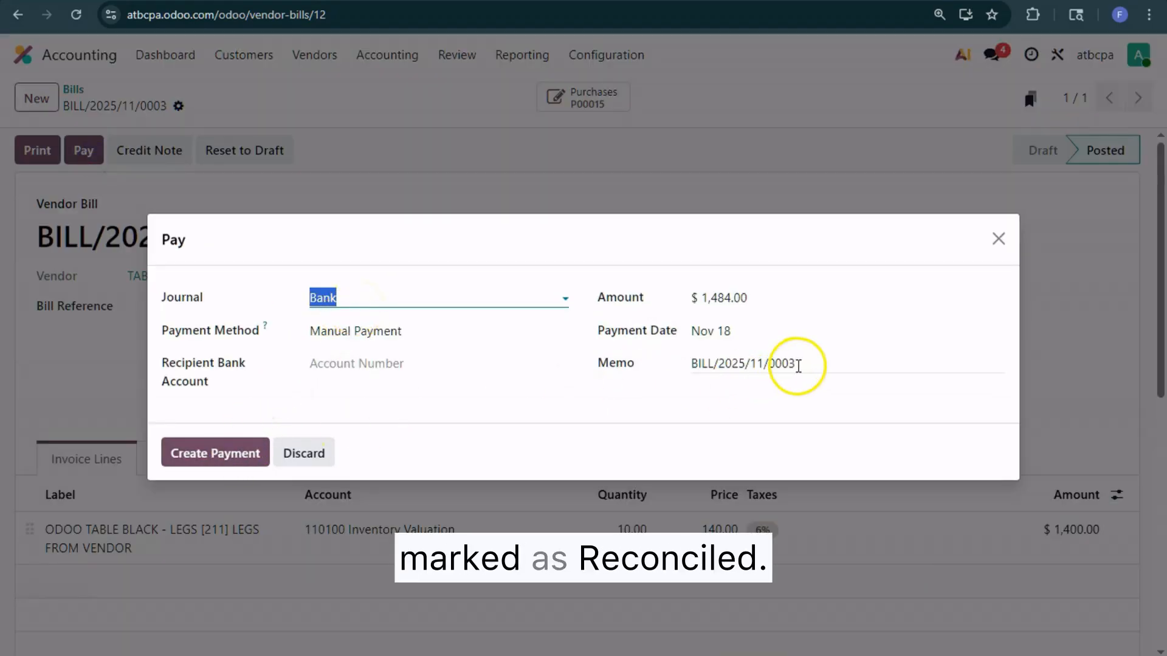
pyautogui.moveTo(798, 365); pyautogui.dragTo(722, 365)
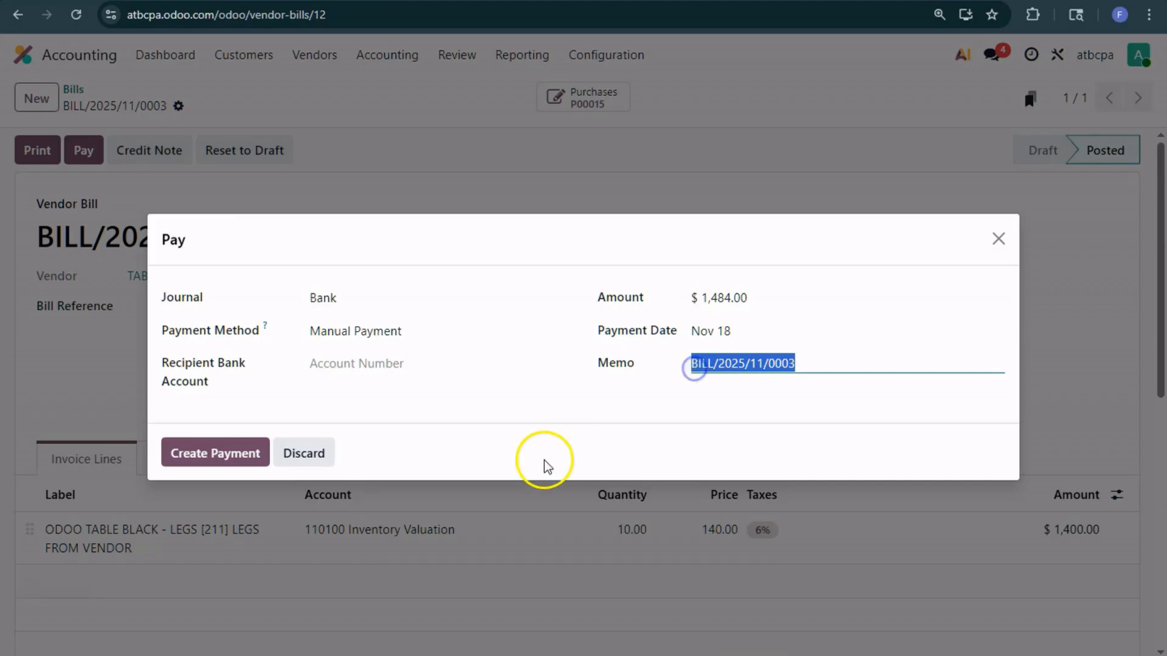
pyautogui.click(211, 455)
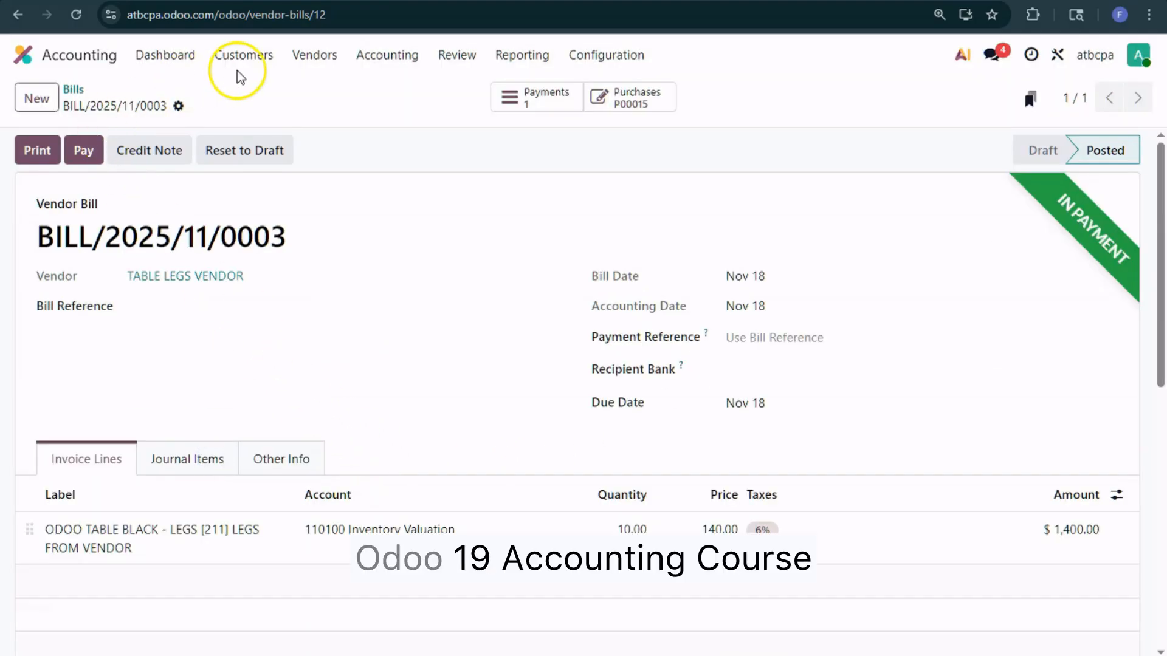
# Add a bank transaction labelled BILL/2025/11/0003 with an amount of -699 and expand it to check its reconciliation details
pyautogui.click(180, 56)
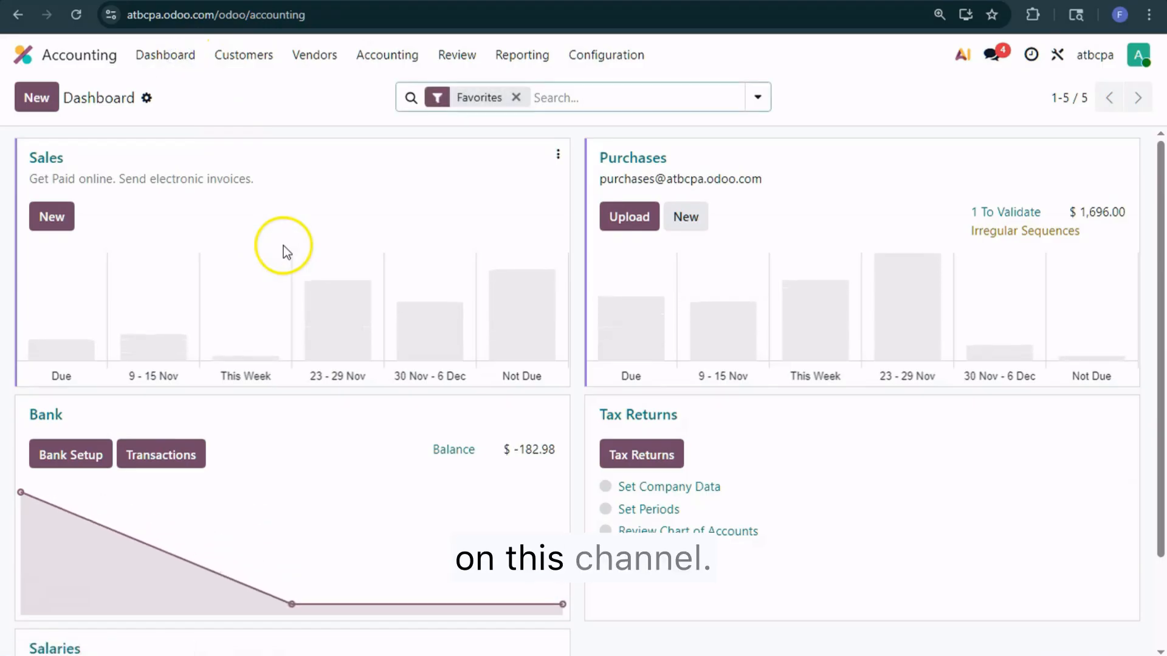
pyautogui.click(152, 450)
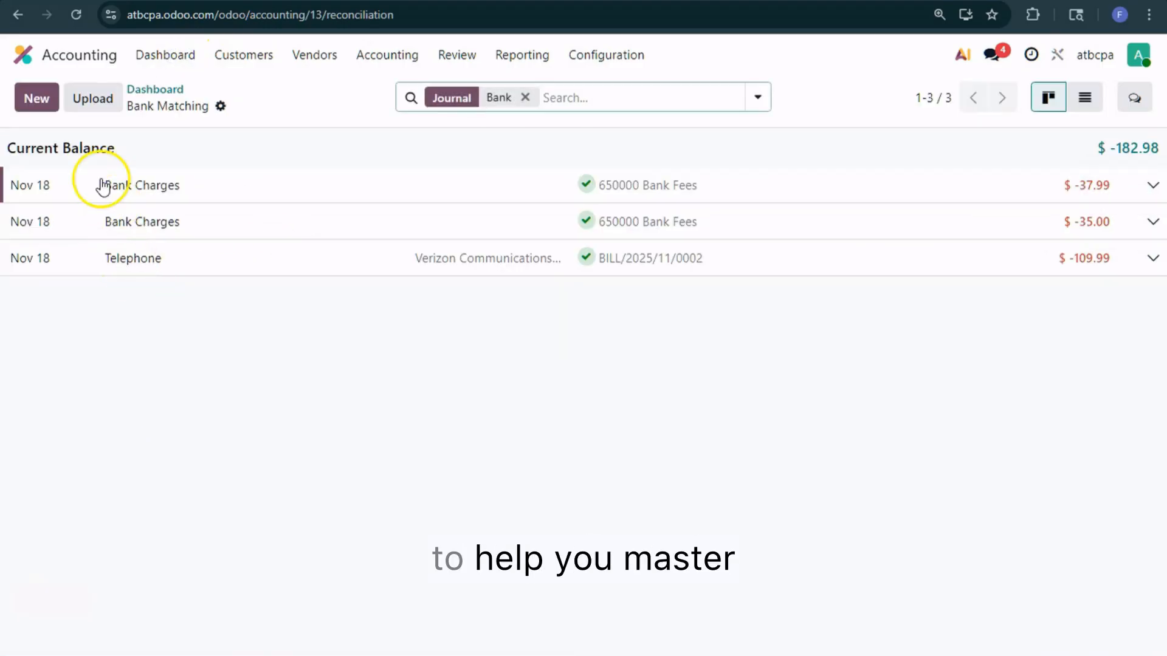
pyautogui.click(43, 102)
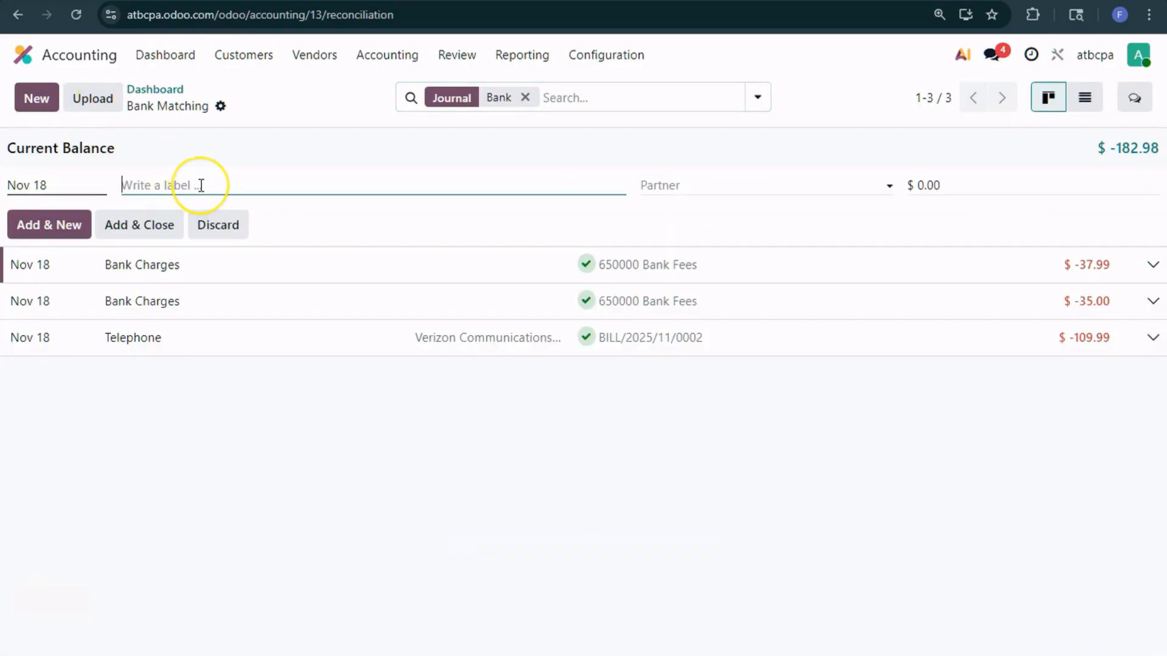
pyautogui.write('BILL/2025/11/0003')
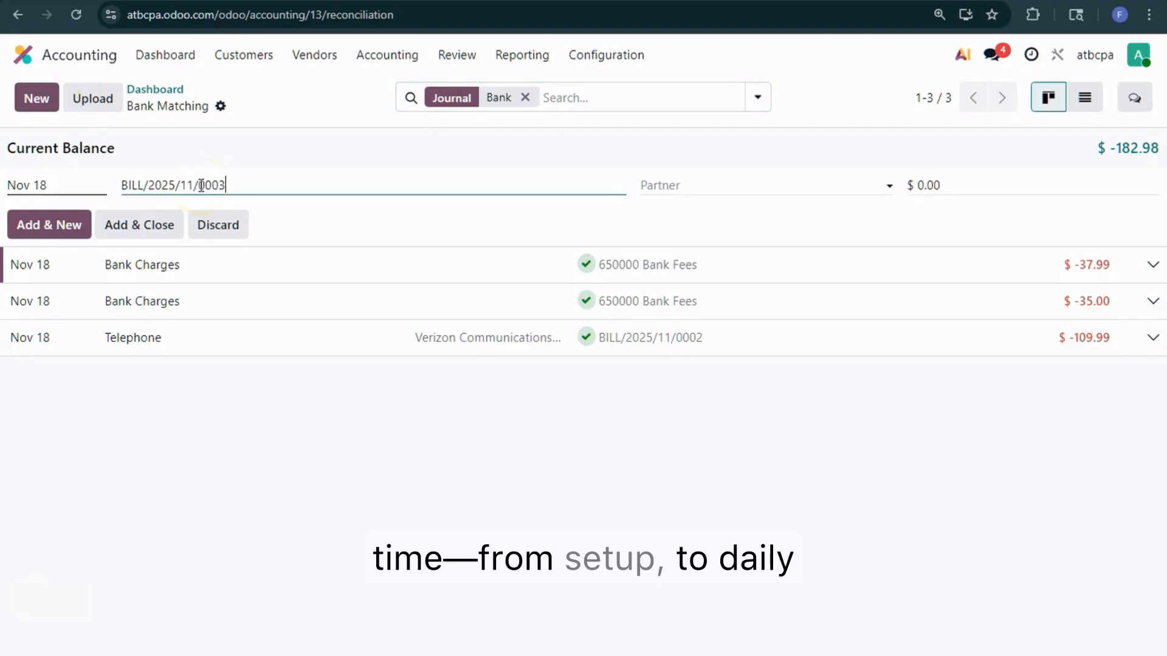
pyautogui.click(1003, 185)
pyautogui.write('-699')
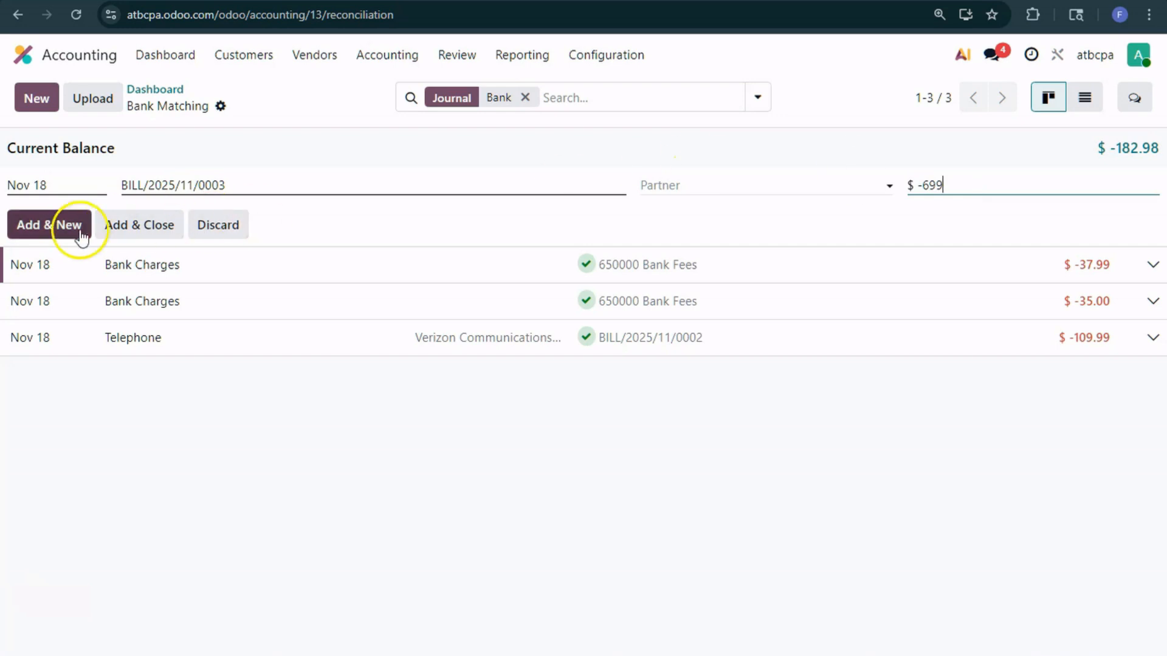
pyautogui.click(69, 237)
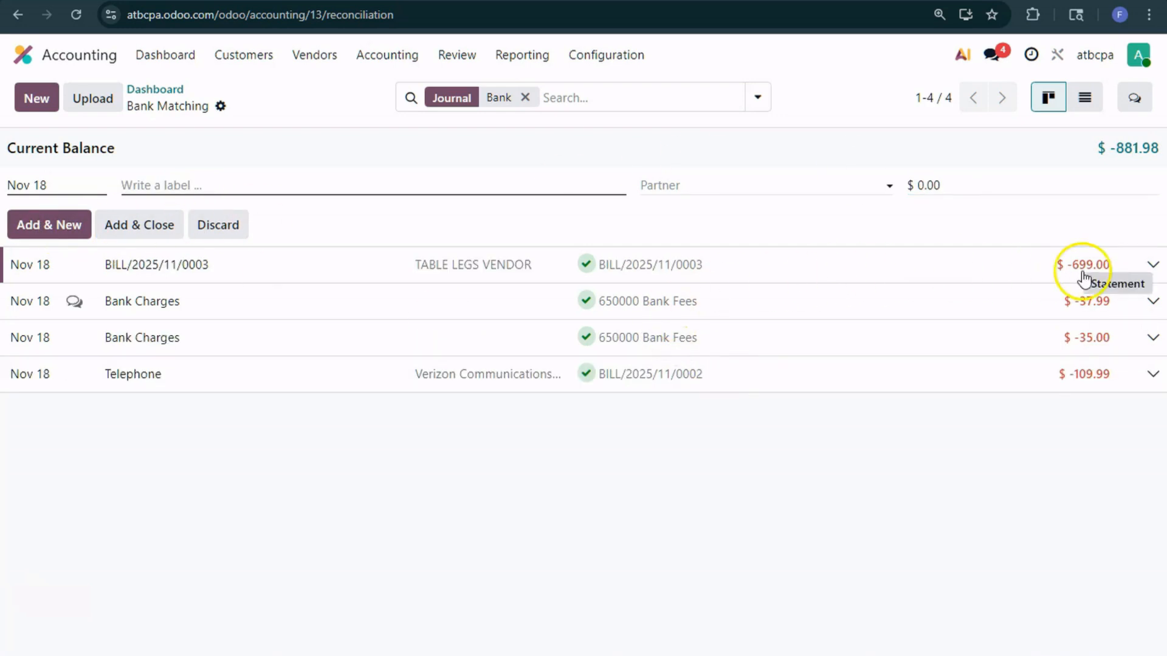
pyautogui.click(1153, 267)
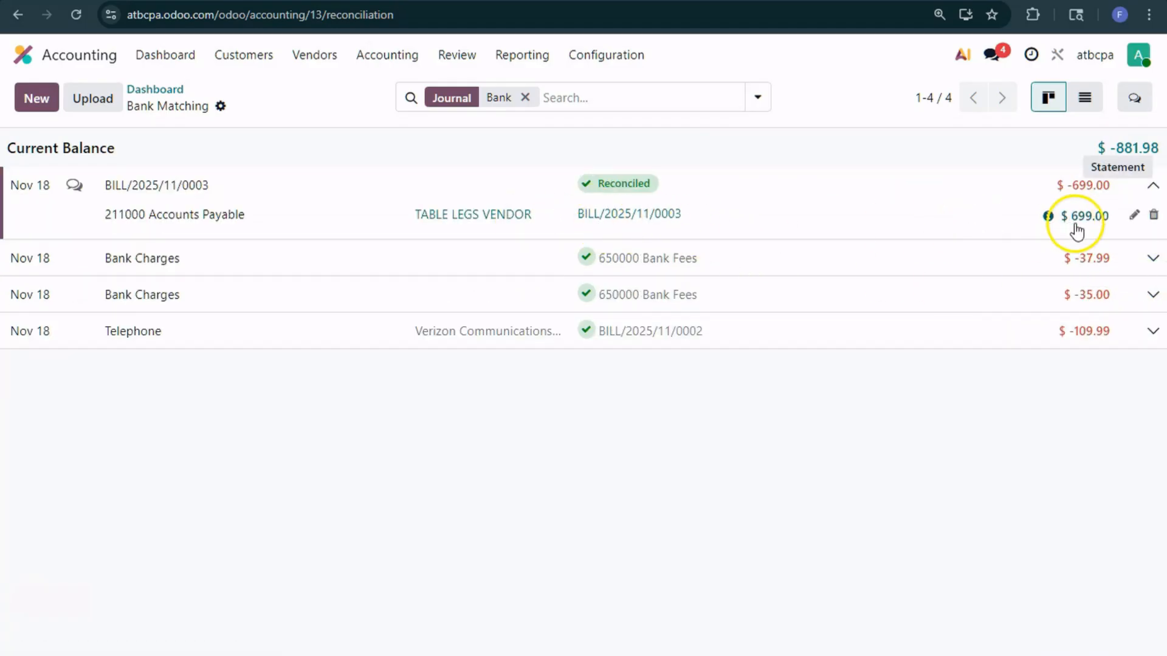
pyautogui.click(1047, 219)
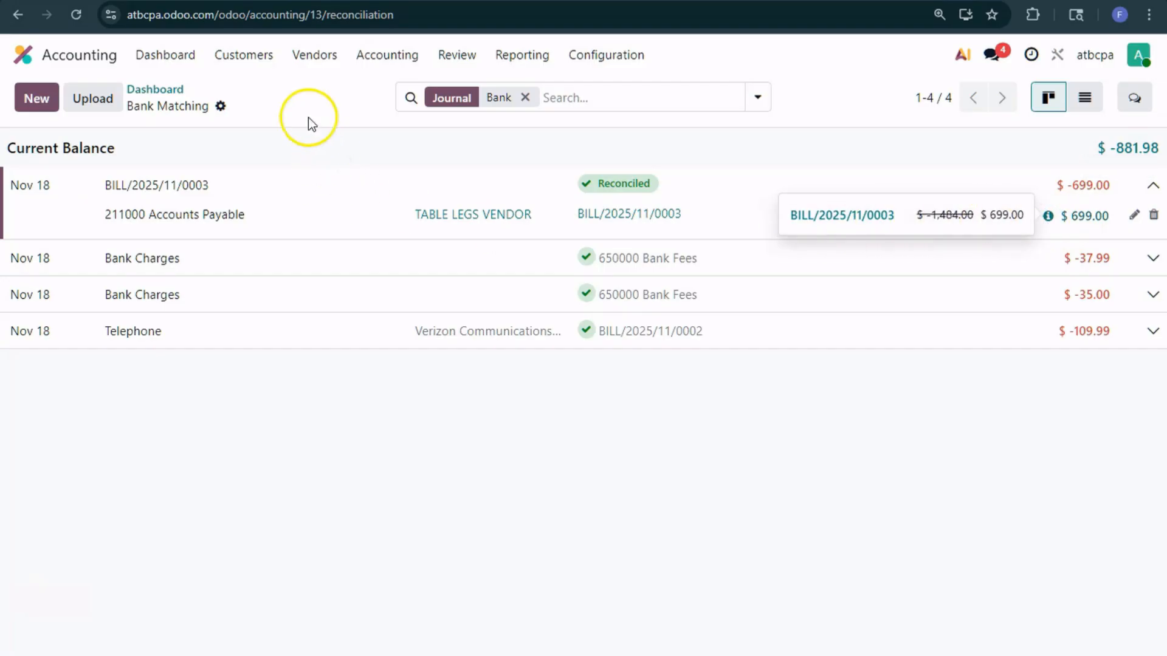
# Open the Aged Payable report and expand TABLE LEGS VENDOR to see its outstanding bills
pyautogui.click(314, 56)
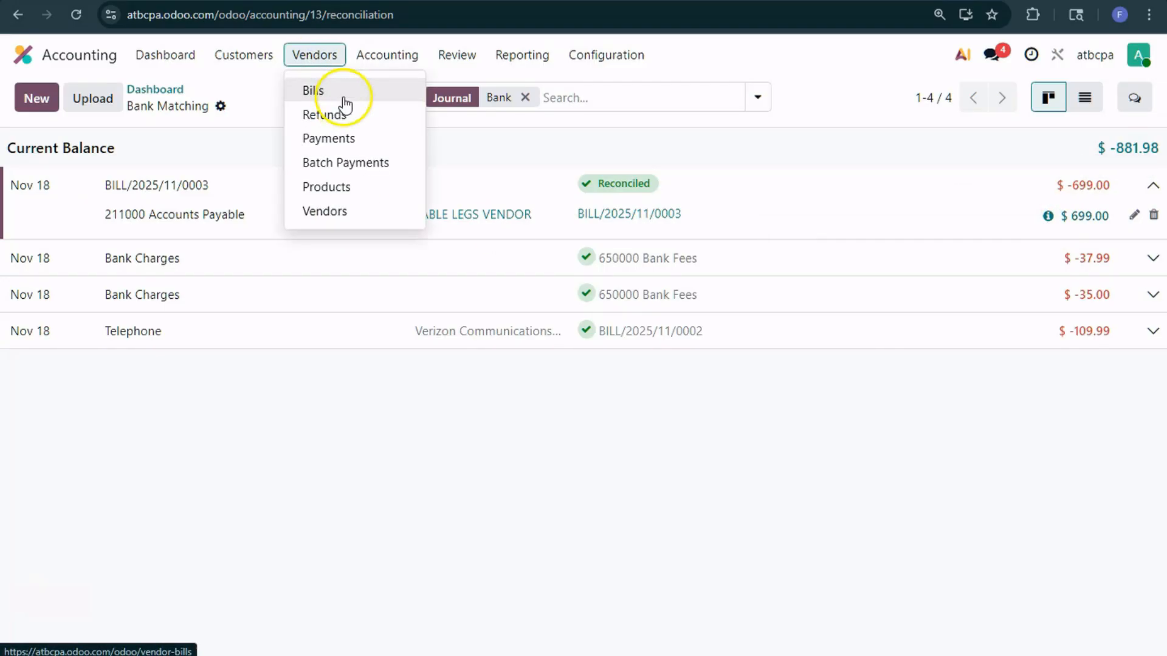
pyautogui.click(534, 61)
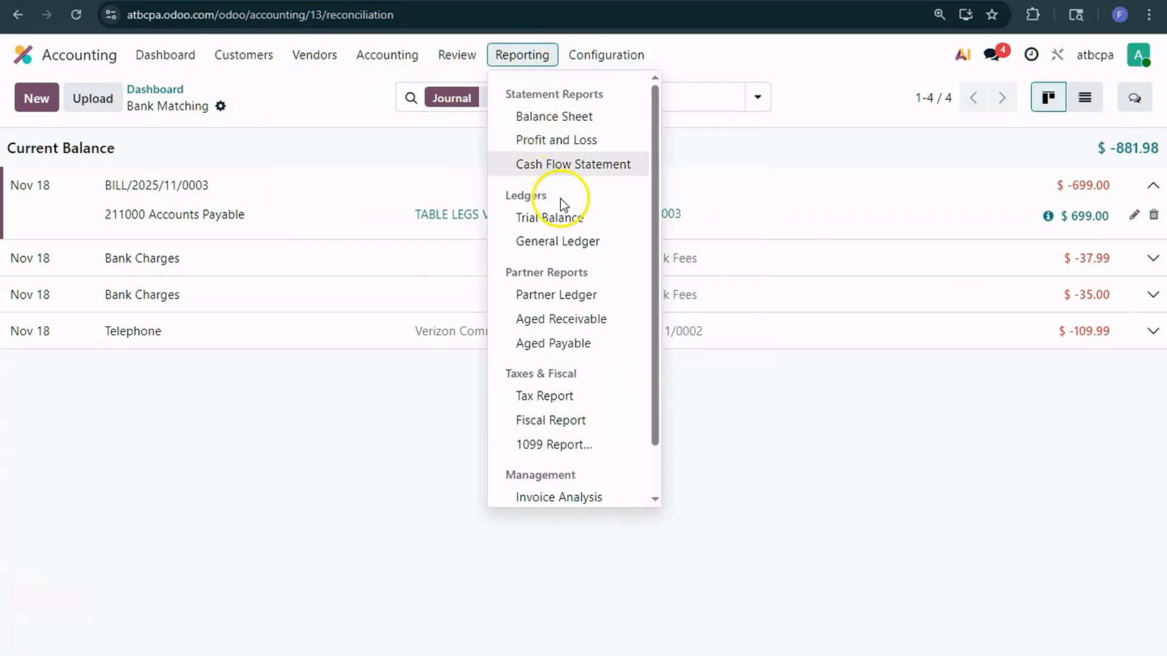
pyautogui.click(569, 340)
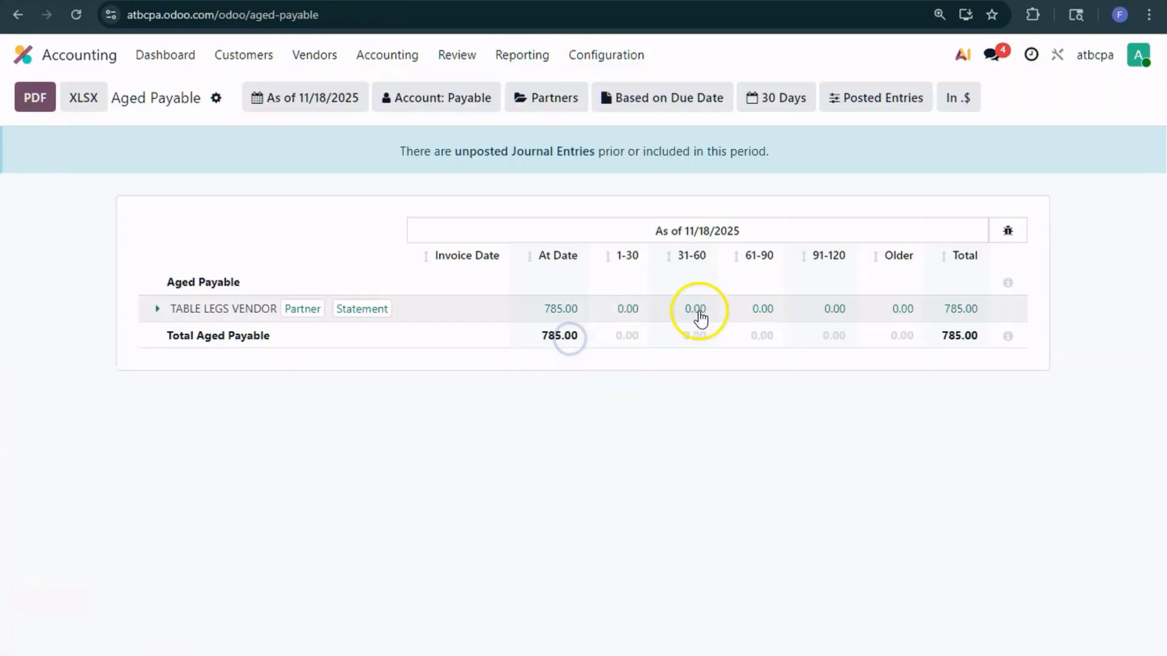
pyautogui.click(157, 309)
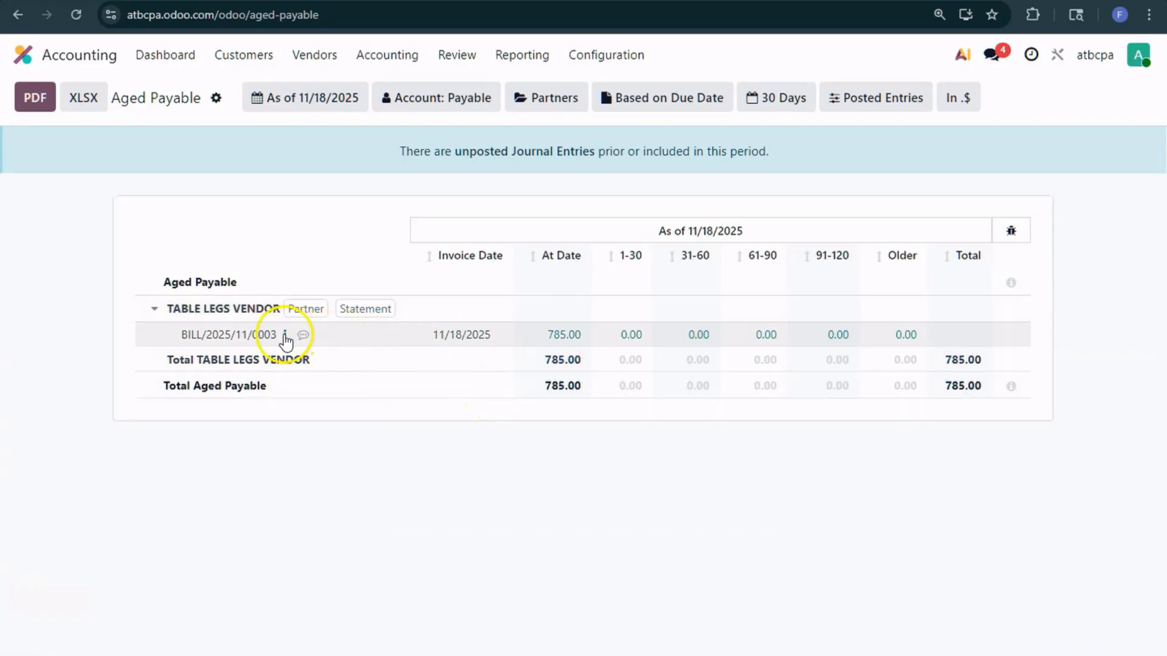
# Examine the payment and amount due in the journal entry of BILL/2025/11/0003, and return through the report to the apps home screen
pyautogui.click(284, 335)
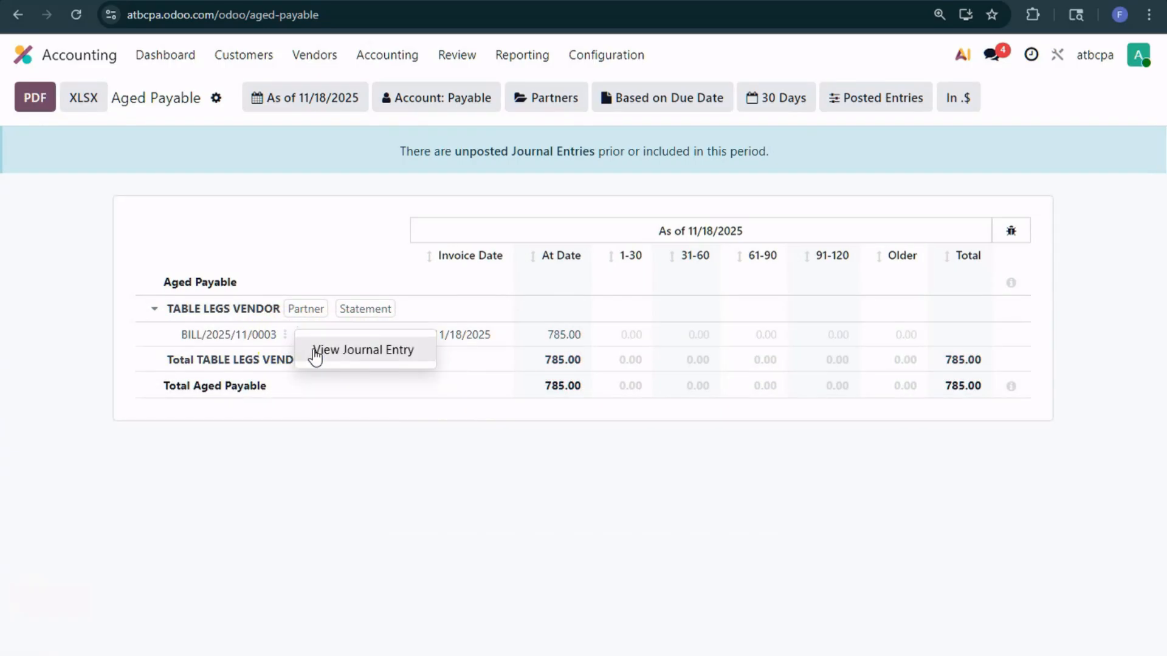
pyautogui.click(314, 350)
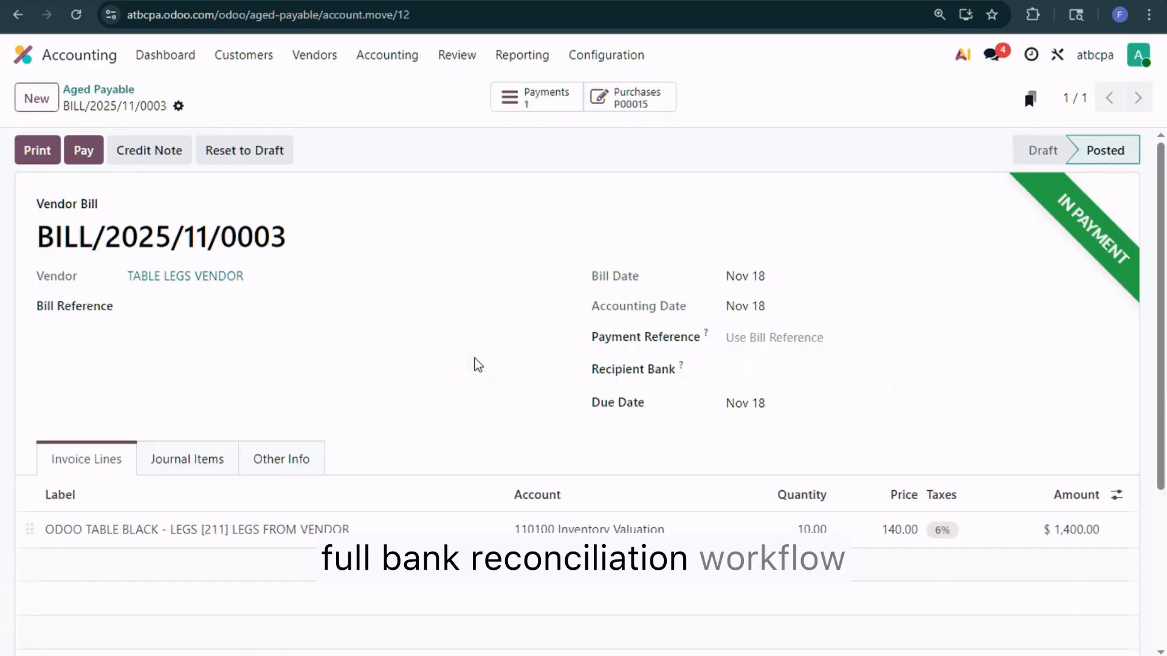
pyautogui.scroll(-3, 1020, 477)
pyautogui.scroll(-3, 1020, 477)
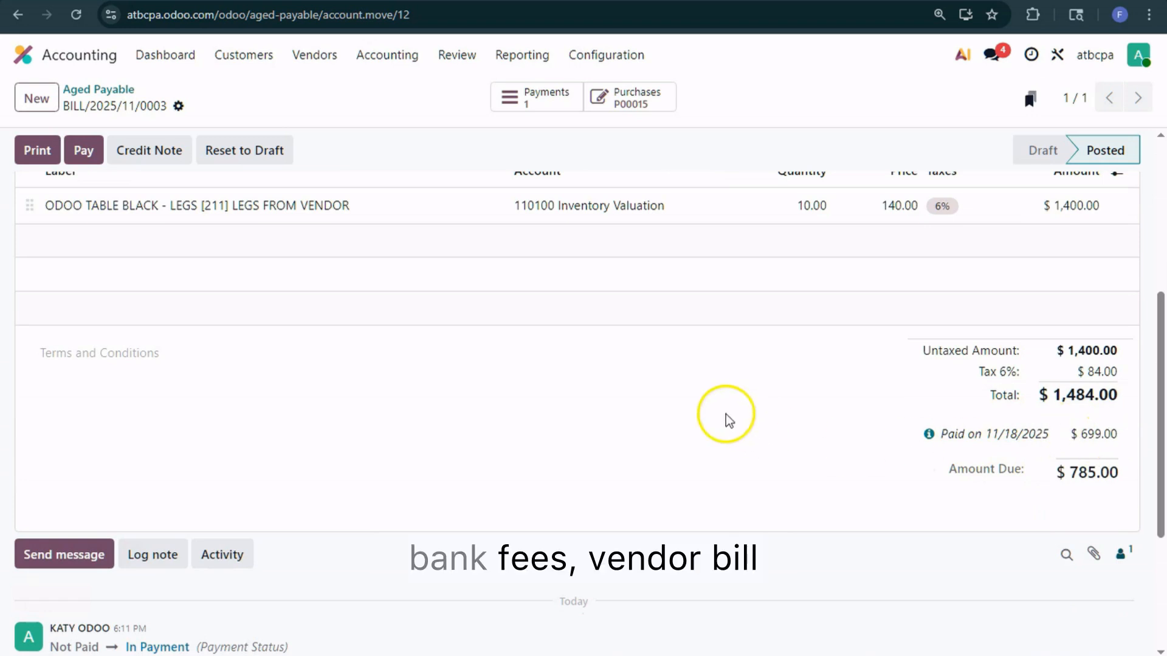
pyautogui.scroll(5, 727, 417)
pyautogui.click(115, 91)
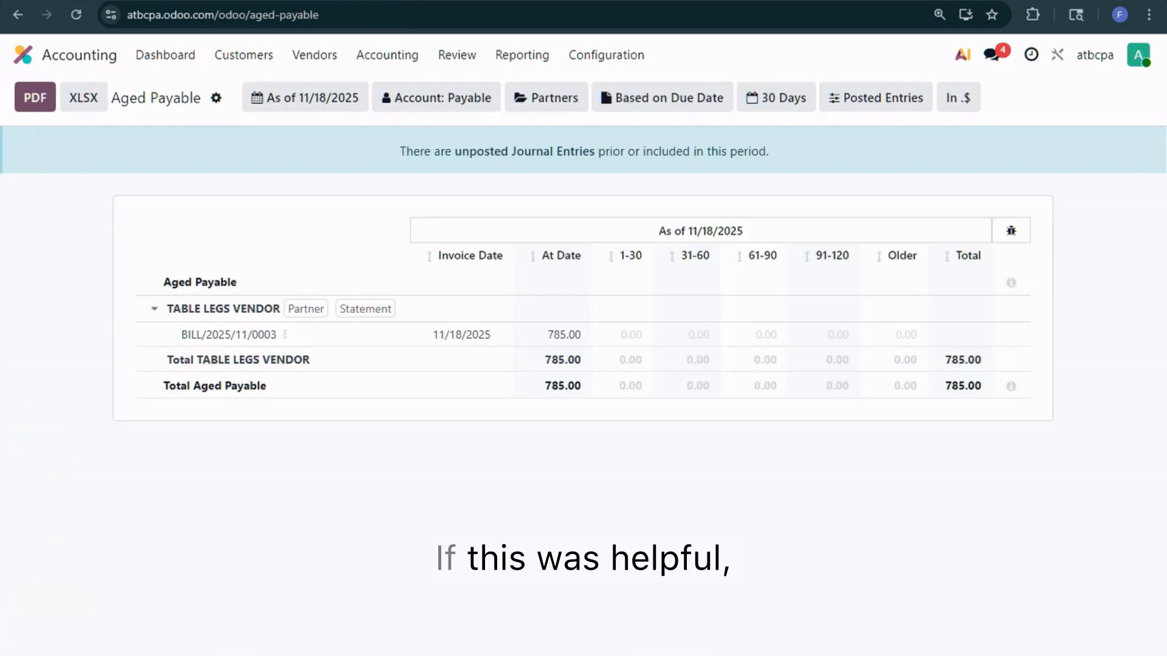
pyautogui.click(606, 144)
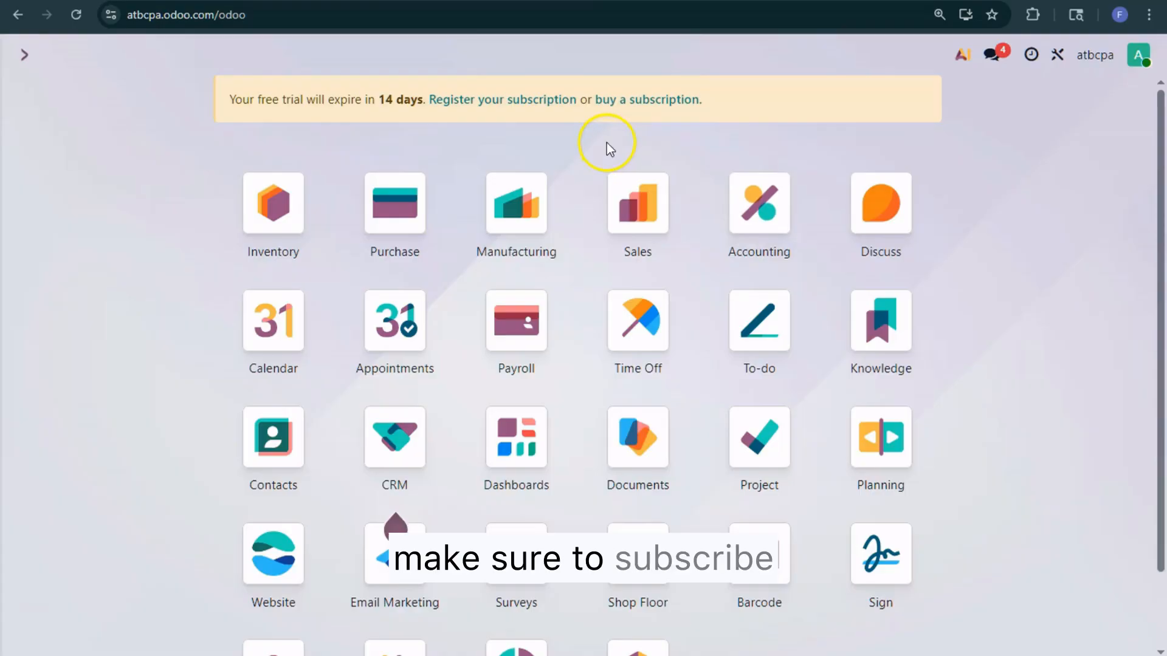